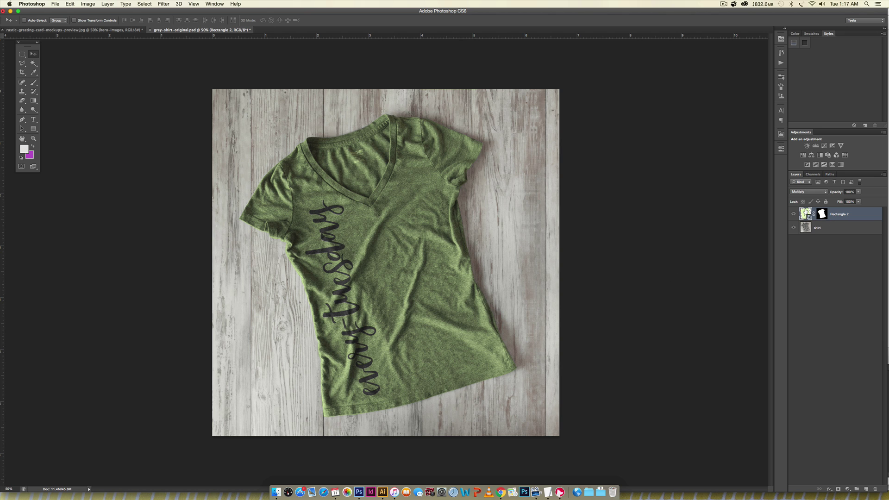
- Inside the Rectangle 2 smart object, change the background rectangle's fill to light cyan
double_click(805, 213)
key(Return)
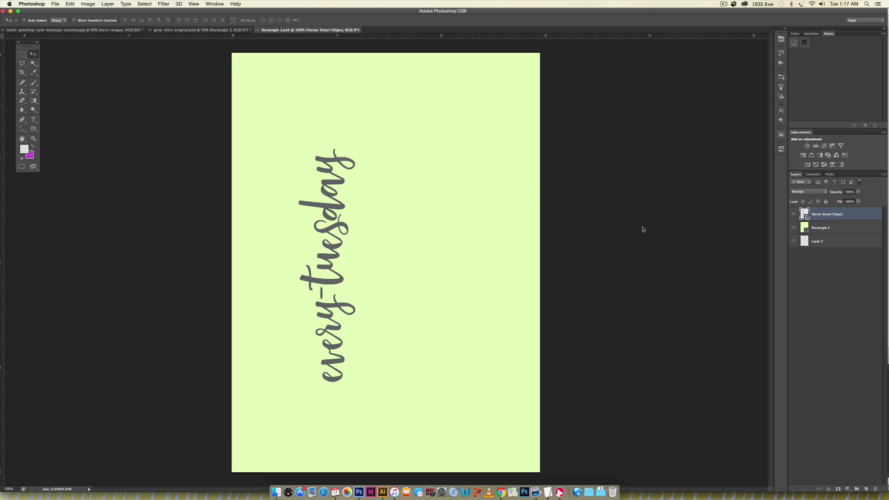
double_click(804, 226)
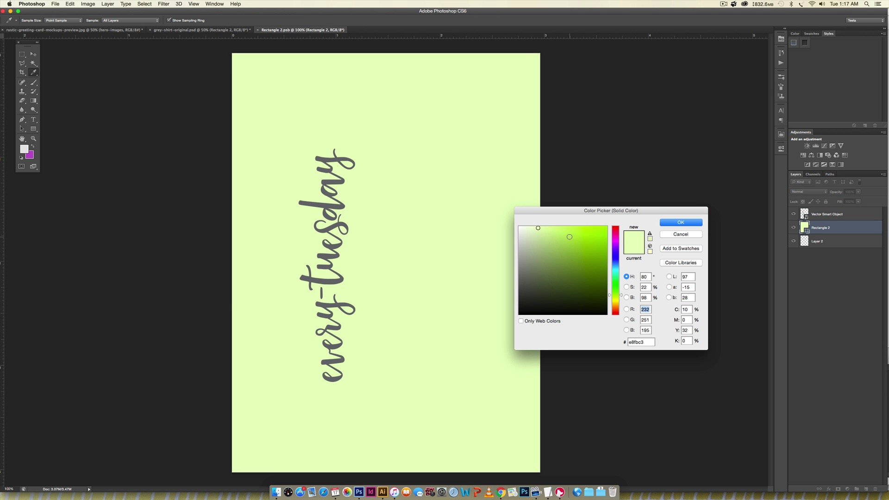
click(613, 273)
click(680, 222)
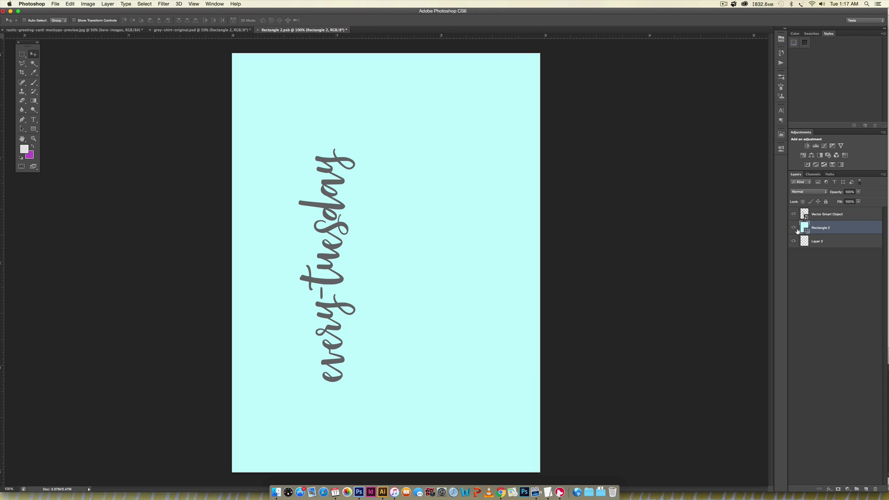
- Rotate, shrink and place the logo across the chest, then save and close the smart object
click(818, 214)
key(super+t)
drag(370, 161, 448, 271)
drag(440, 239, 407, 242)
drag(377, 277, 438, 221)
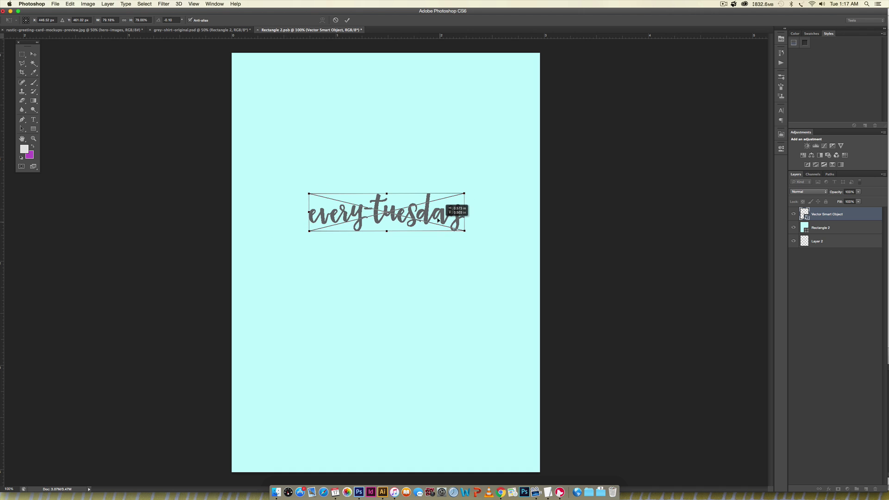
key(Return)
key(super+s)
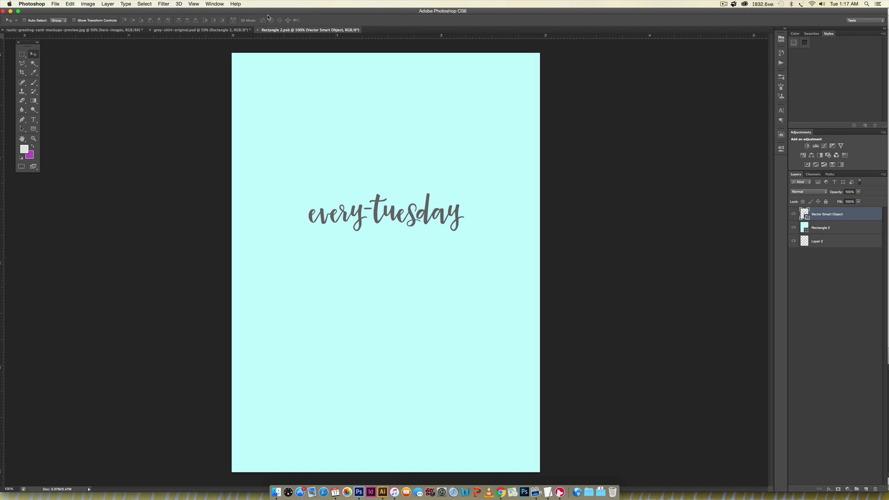
click(257, 29)
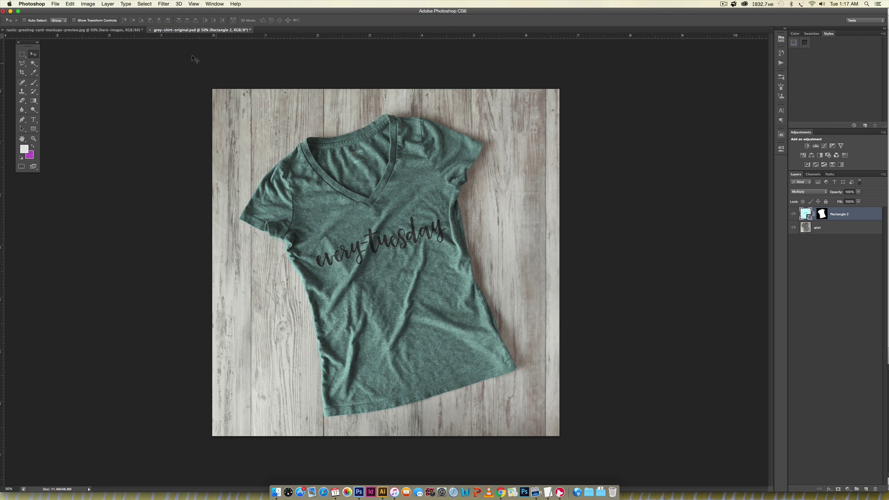
- Bring up the rustic greeting card mockups preview and scroll through its five card layouts
click(97, 30)
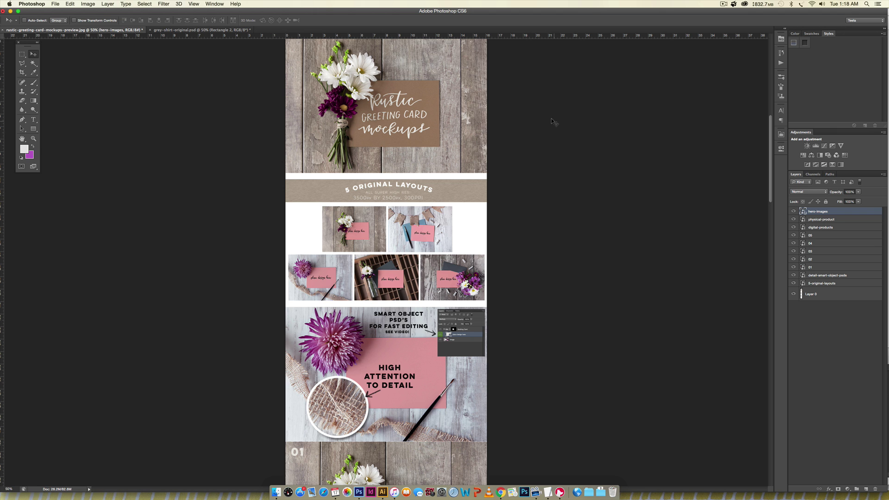
scroll(551, 118, down, 10)
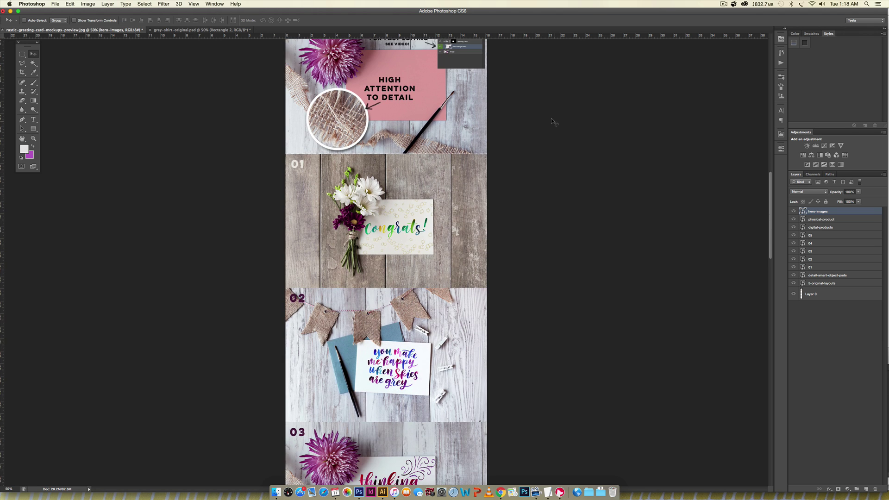
scroll(551, 119, down, 4)
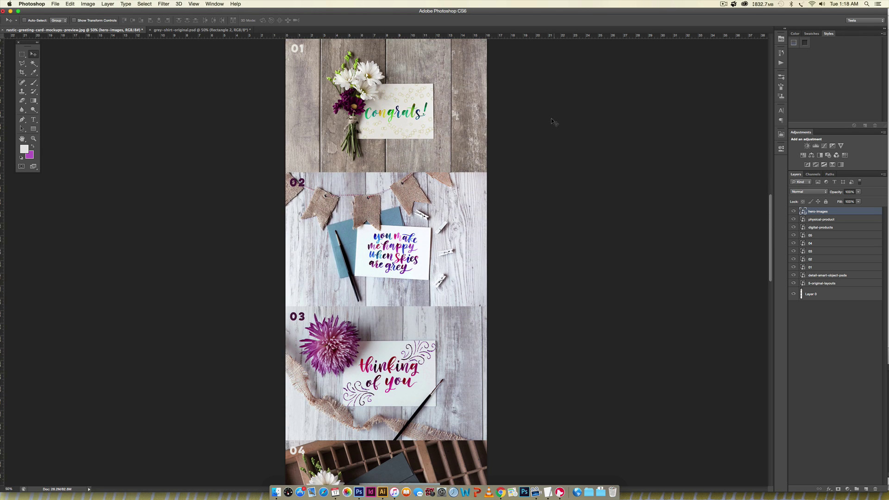
scroll(550, 119, down, 1)
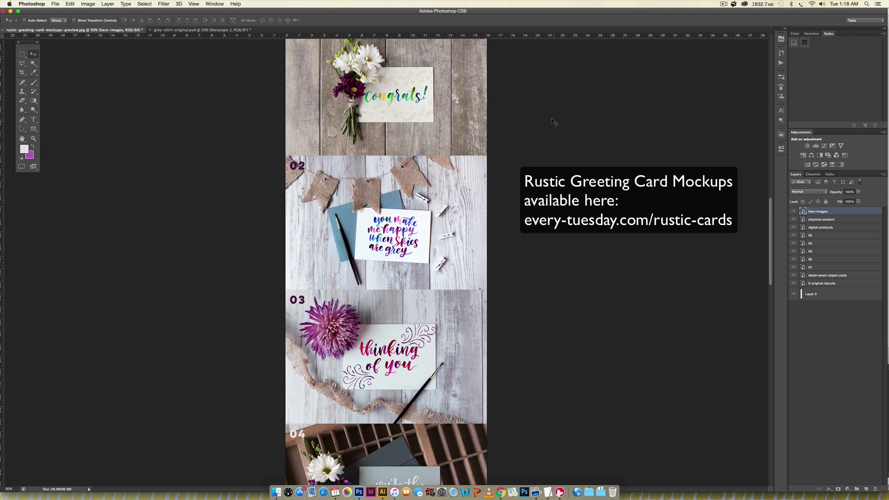
scroll(551, 119, down, 7)
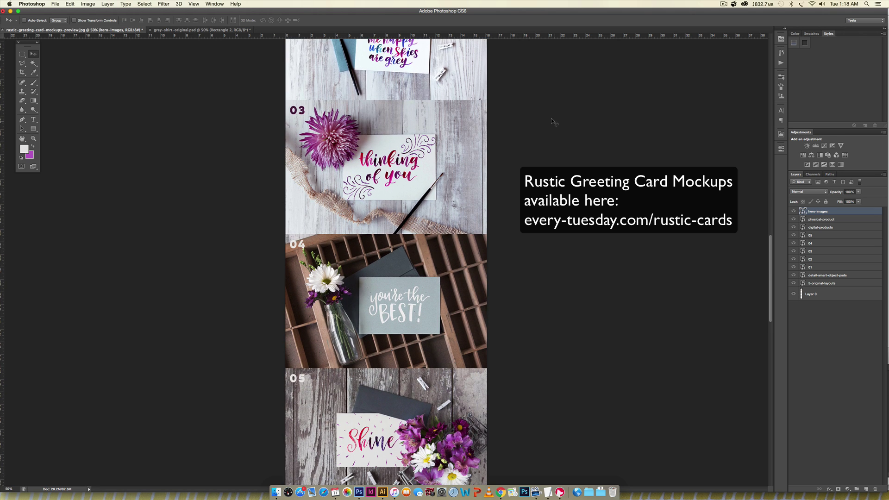
scroll(551, 122, down, 2)
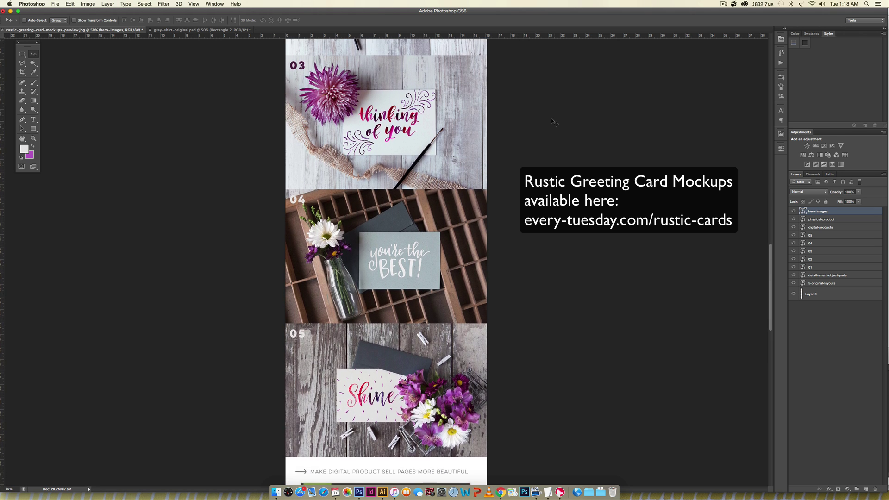
scroll(551, 120, up, 11)
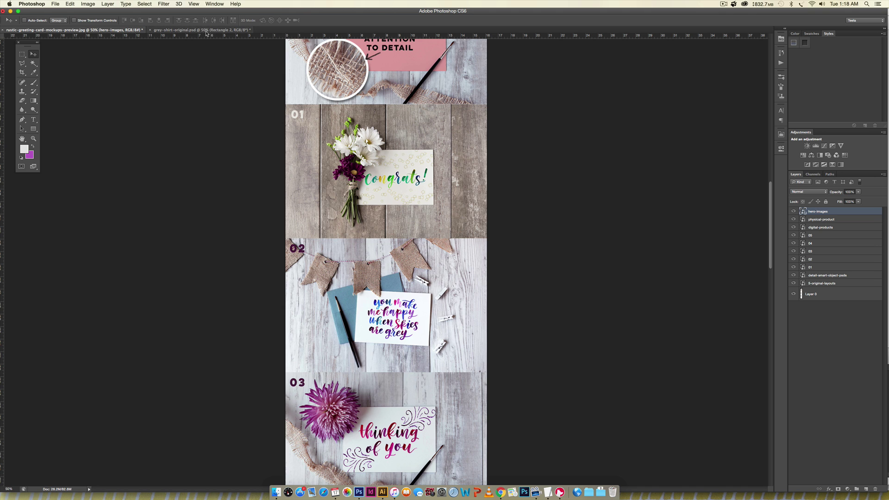
- Back in the shirt document, delete the Rectangle 2 colour layer
click(204, 30)
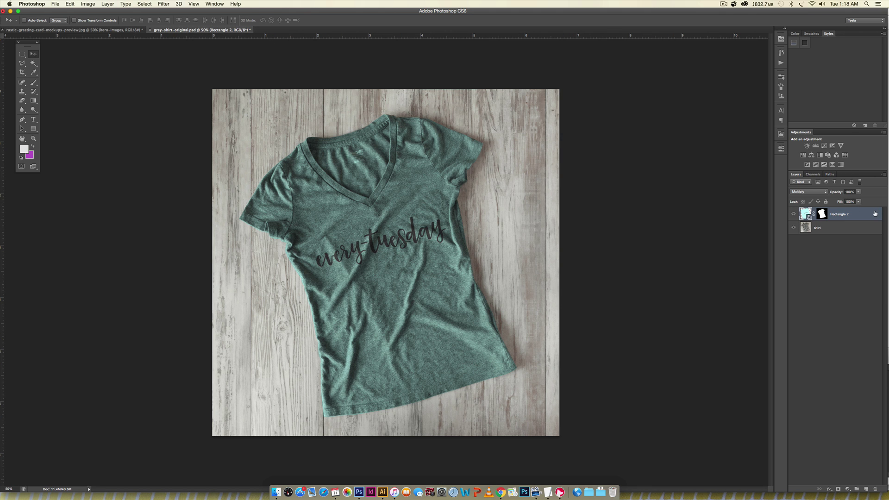
click(794, 214)
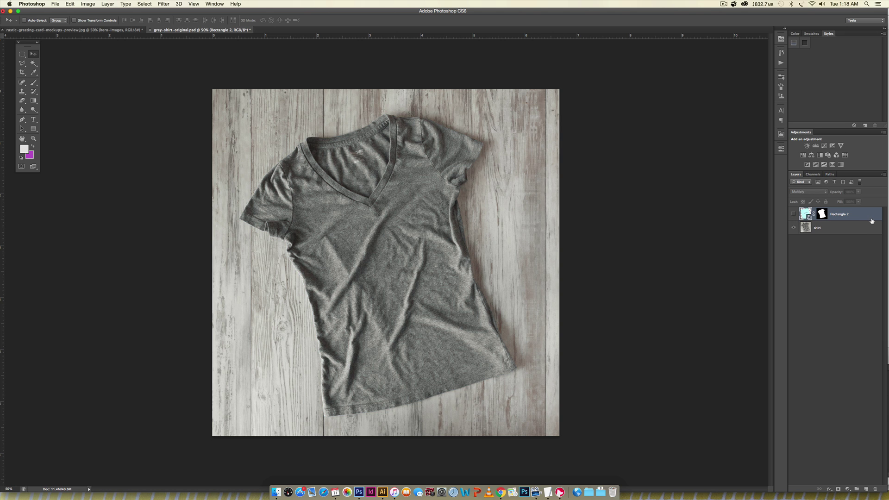
drag(870, 221, 875, 489)
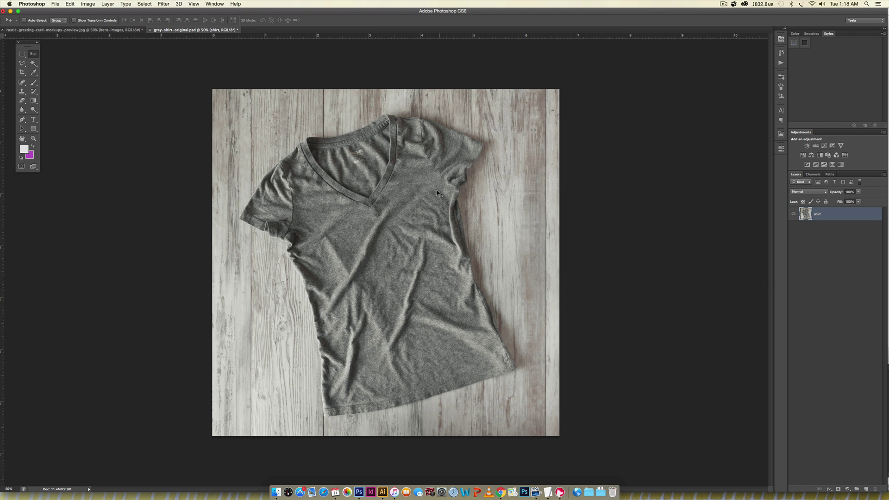
- Add a new empty Layer 1 above the shirt layer
click(793, 214)
click(793, 214)
click(864, 489)
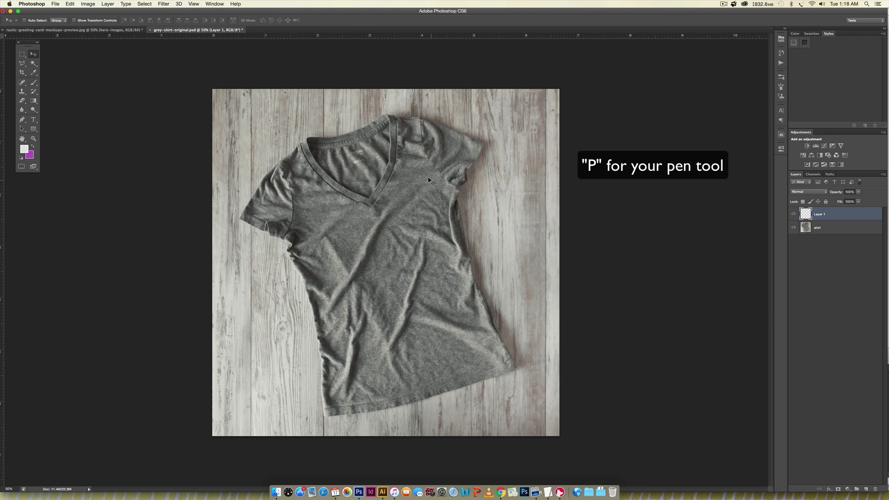
- Switch to the Pen tool and zoom to 200% on the shirt's hem, showing its drawing-mode options
key(p)
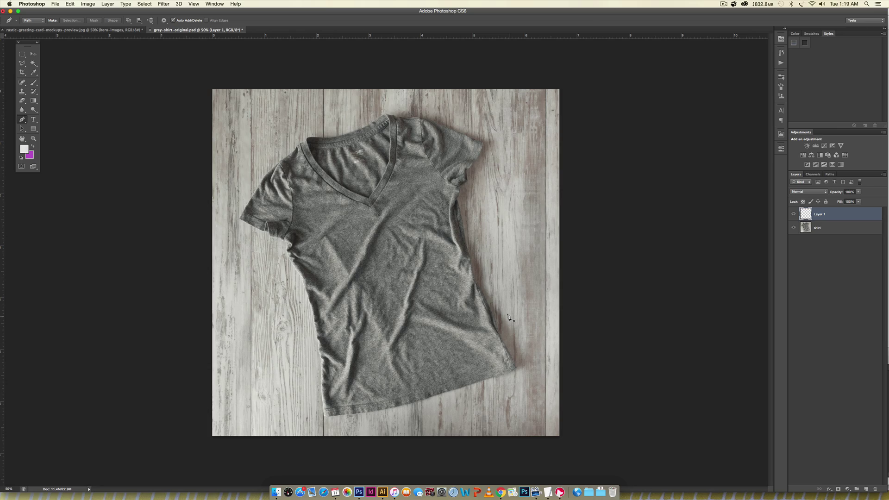
key(super+plus)
key(super+plus)
key(super+plus)
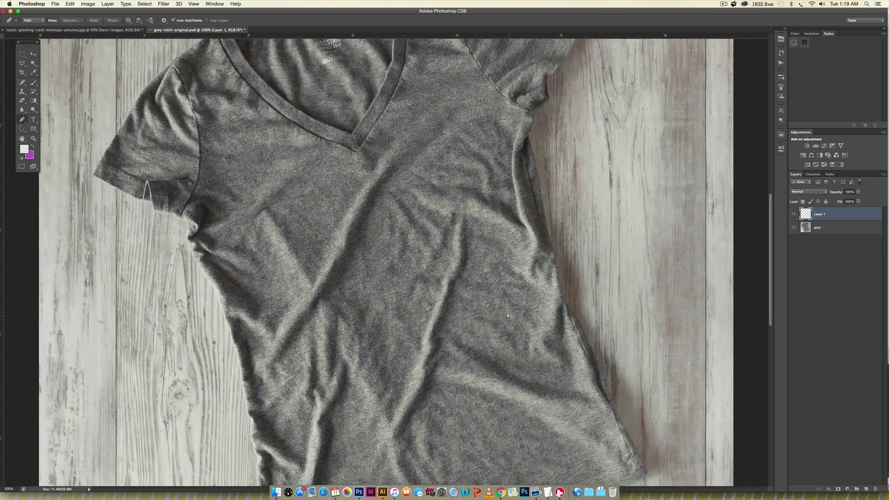
scroll(454, 377, down, 10)
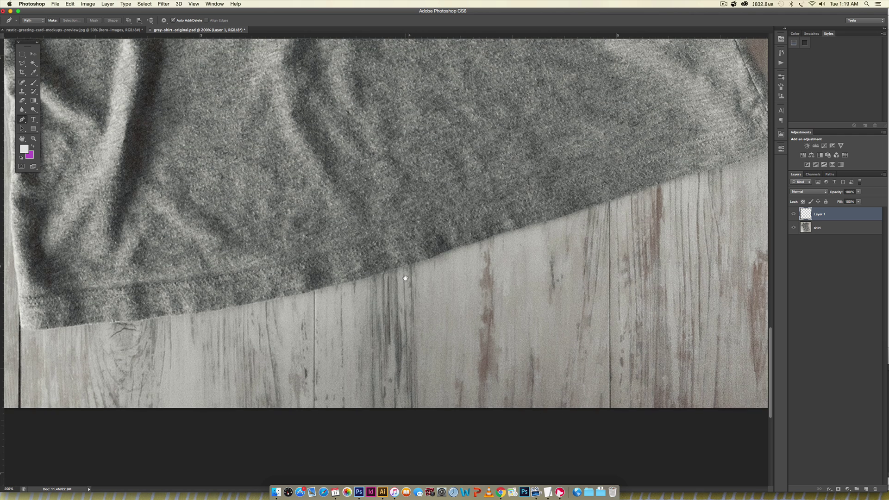
drag(405, 278, 413, 290)
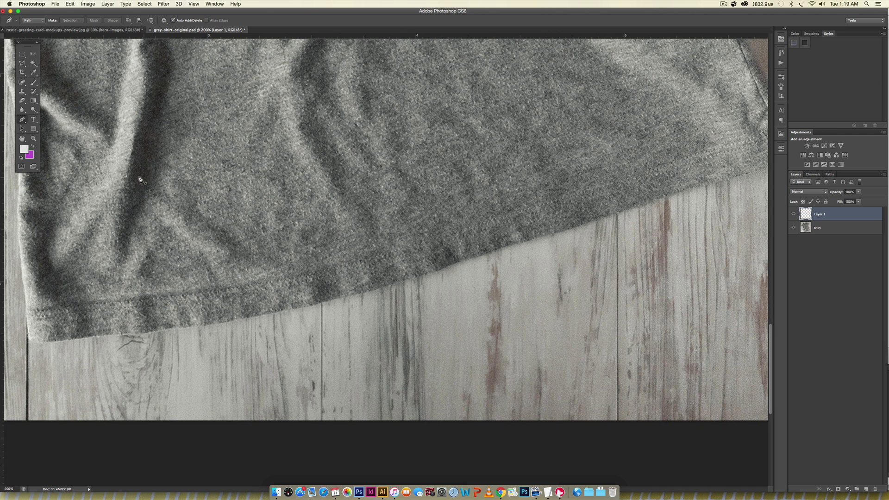
click(34, 21)
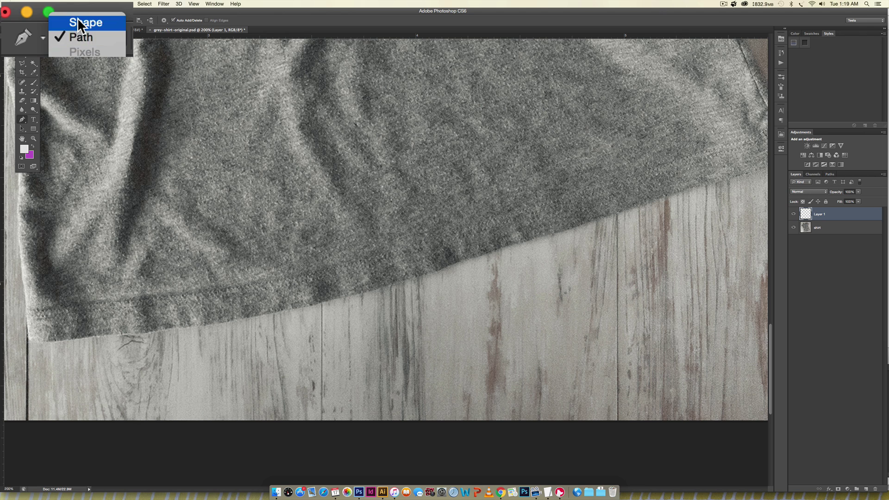
- Keep the pen in Path mode and place the first anchors along the shirt's right edge
click(79, 37)
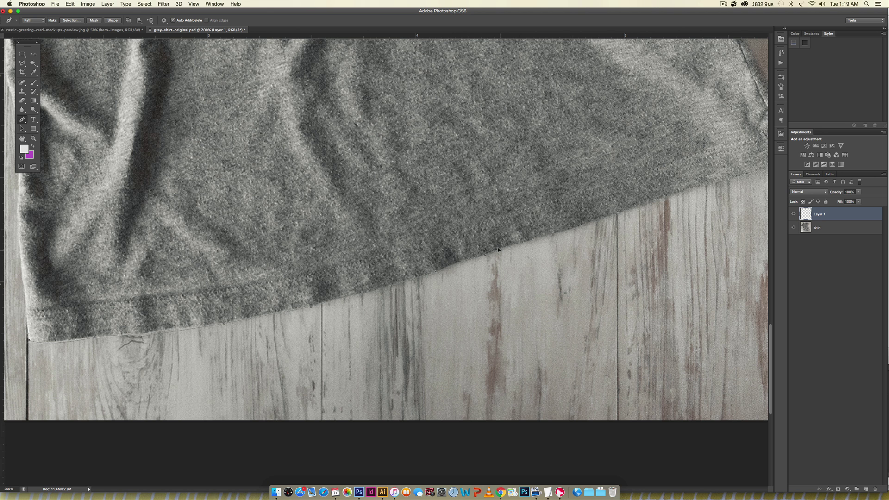
click(571, 228)
drag(639, 237, 321, 119)
drag(334, 235, 331, 176)
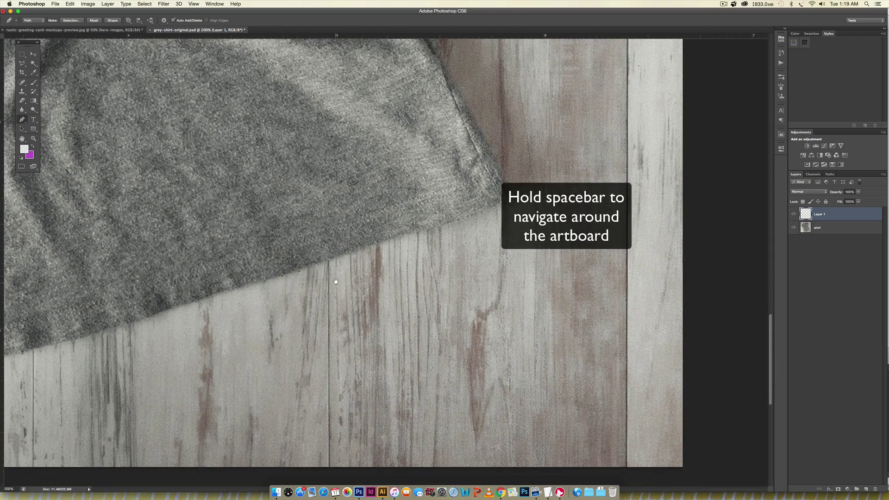
drag(345, 255, 350, 251)
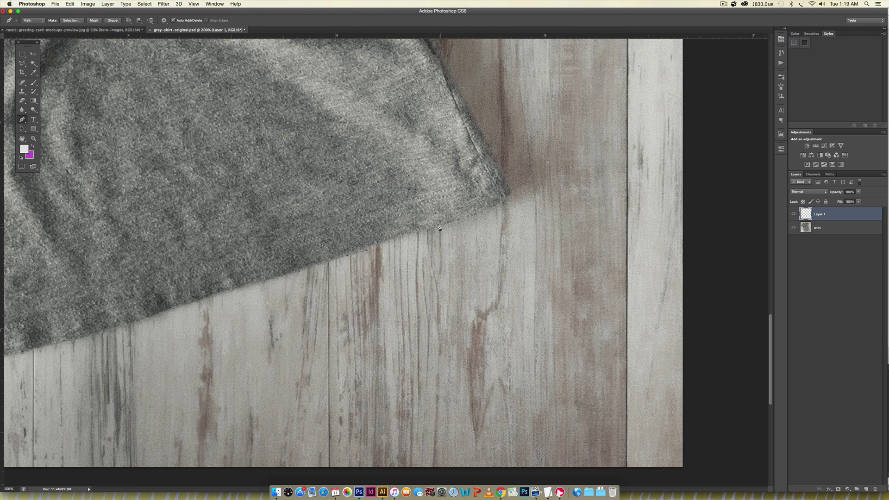
click(468, 220)
drag(510, 152, 567, 302)
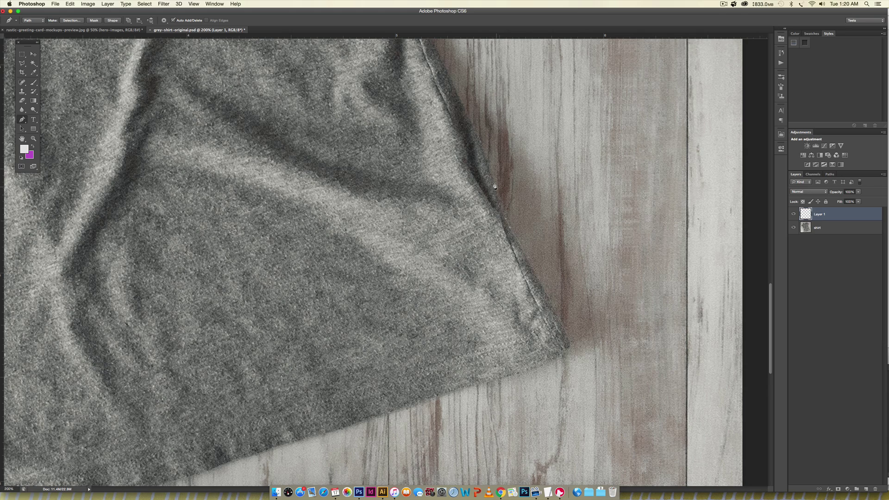
- Trace around the sleeve, armpit and left side down to the hem, closing the path
scroll(487, 166, up, 10)
scroll(488, 166, left, 5)
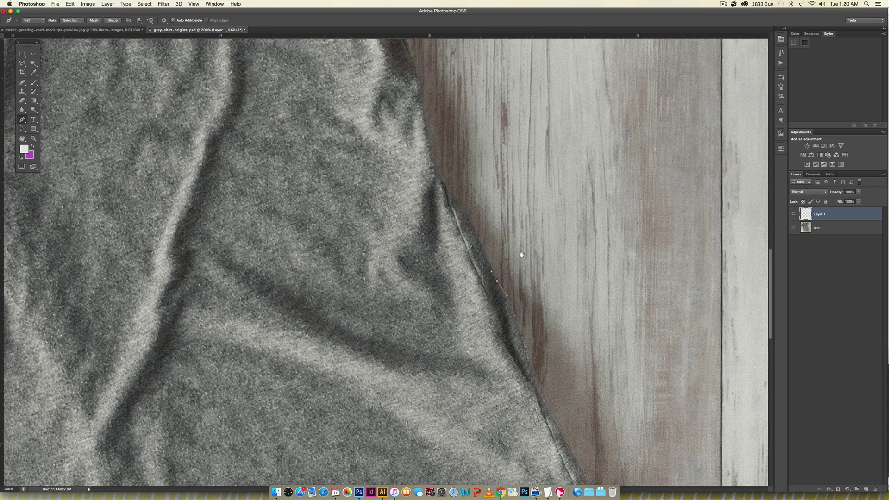
scroll(451, 149, up, 10)
scroll(451, 149, right, 3)
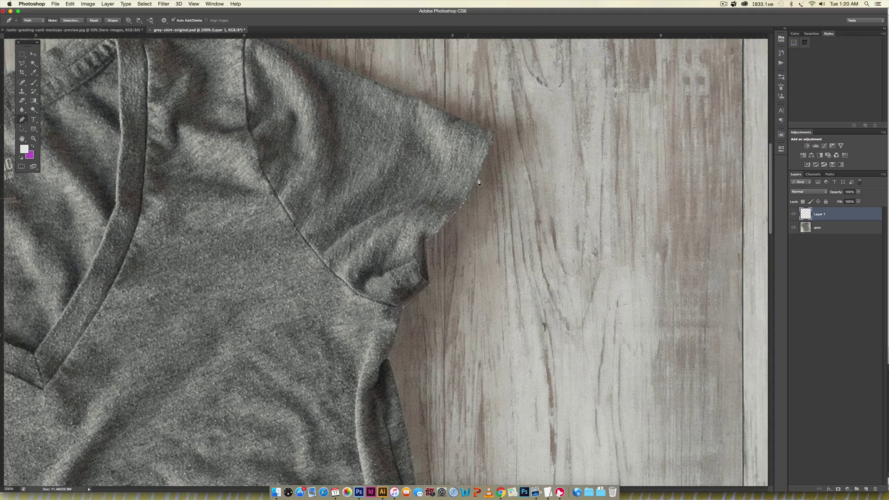
scroll(387, 89, up, 1)
scroll(221, 62, left, 5)
scroll(221, 63, up, 2)
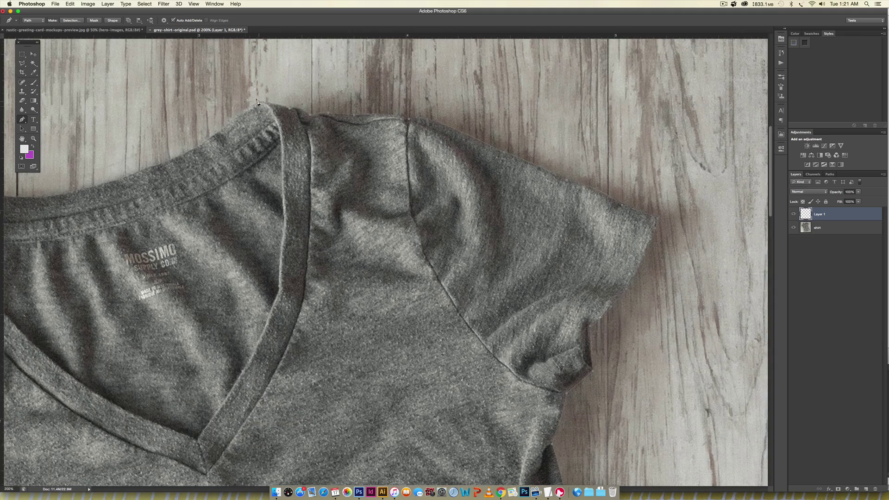
scroll(163, 196, left, 2)
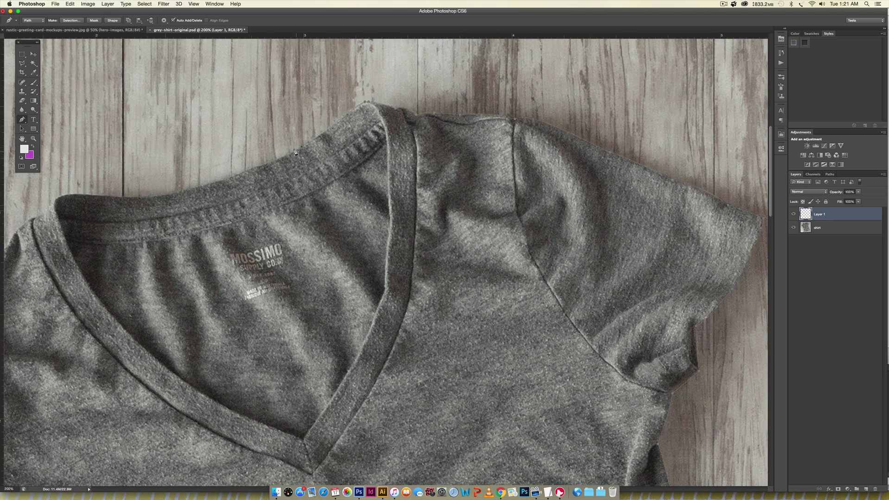
scroll(155, 198, left, 10)
scroll(155, 198, down, 4)
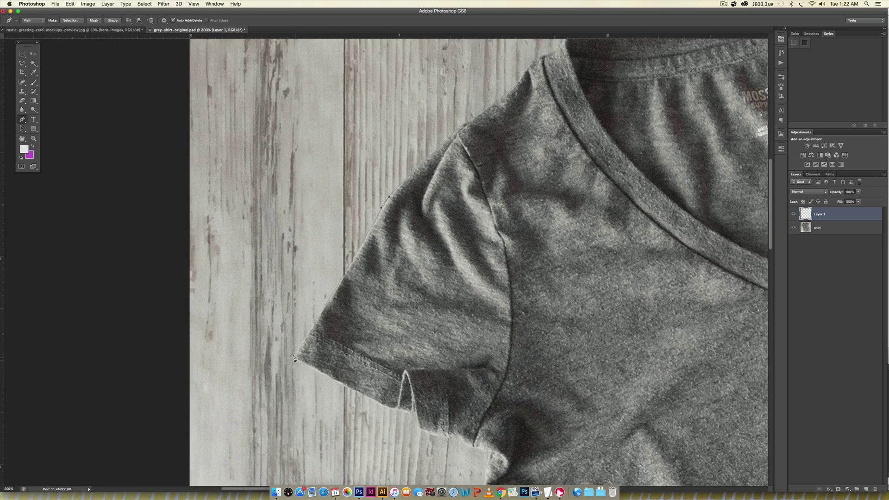
click(391, 407)
scroll(468, 365, down, 3)
click(468, 366)
scroll(417, 324, right, 8)
scroll(416, 324, down, 8)
click(314, 247)
click(371, 340)
click(381, 379)
scroll(389, 370, down, 3)
click(429, 351)
click(444, 399)
scroll(440, 370, down, 6)
click(456, 395)
scroll(454, 371, down, 3)
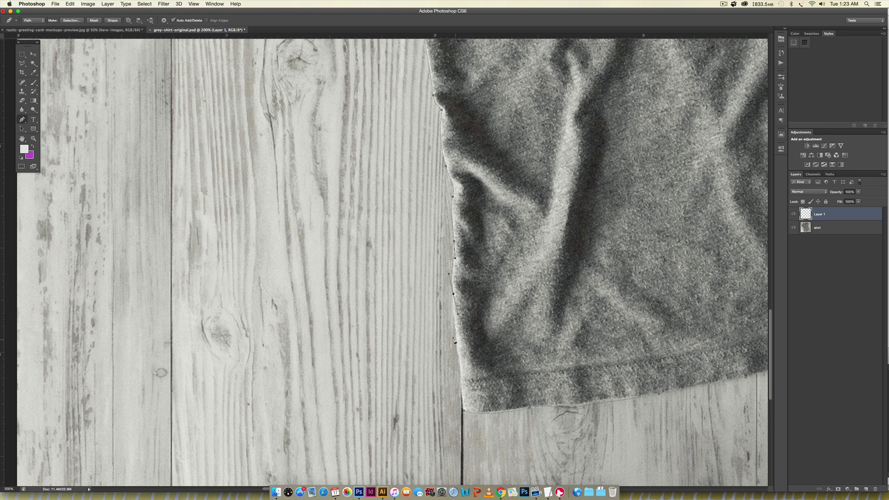
click(454, 345)
click(464, 410)
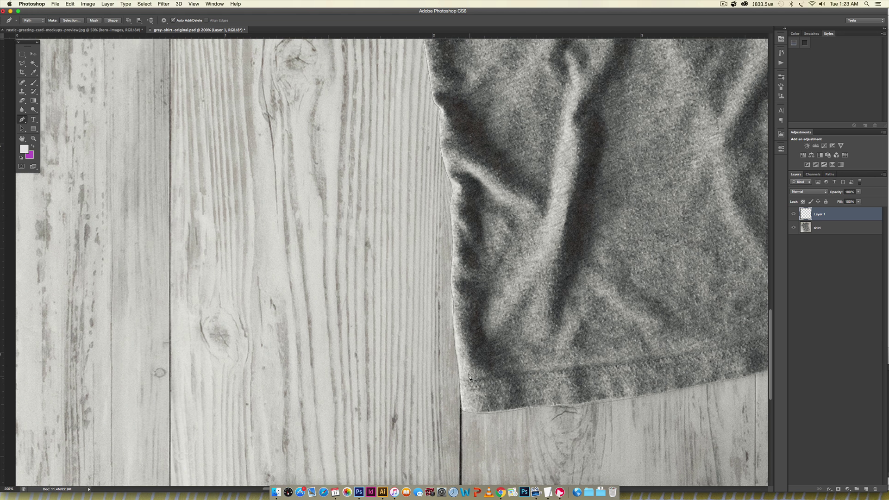
scroll(467, 374, right, 2)
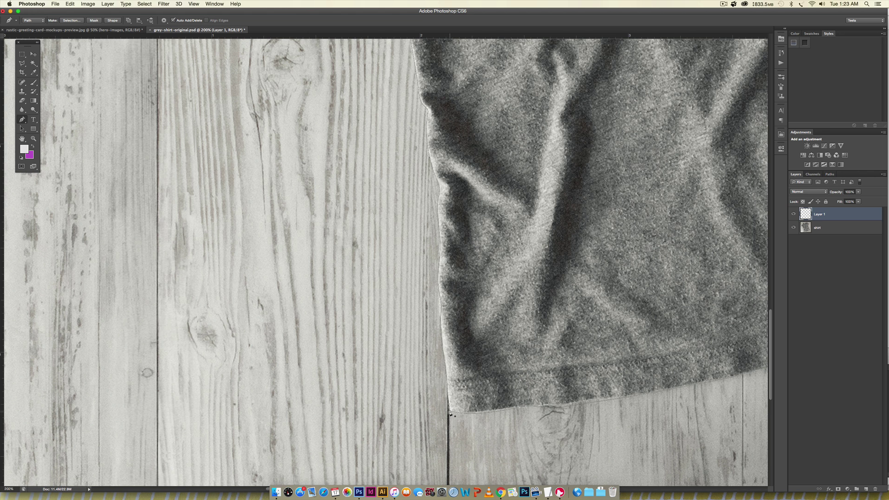
scroll(449, 411, right, 15)
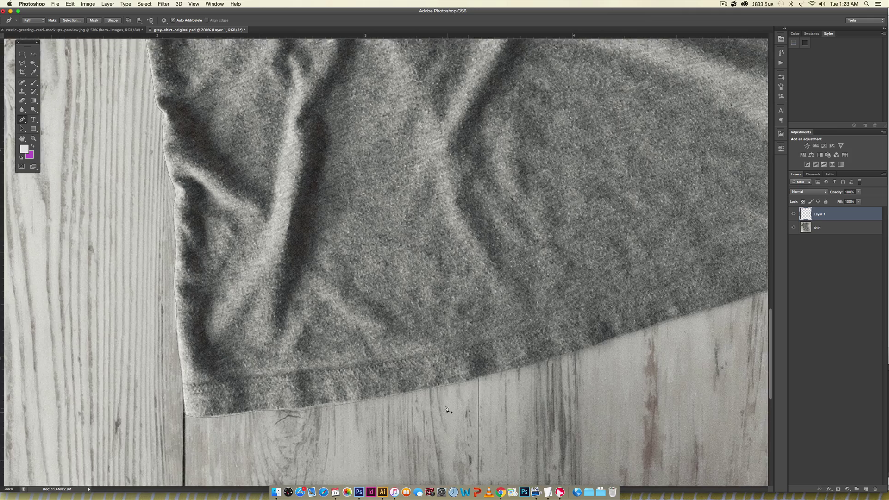
scroll(446, 408, up, 10)
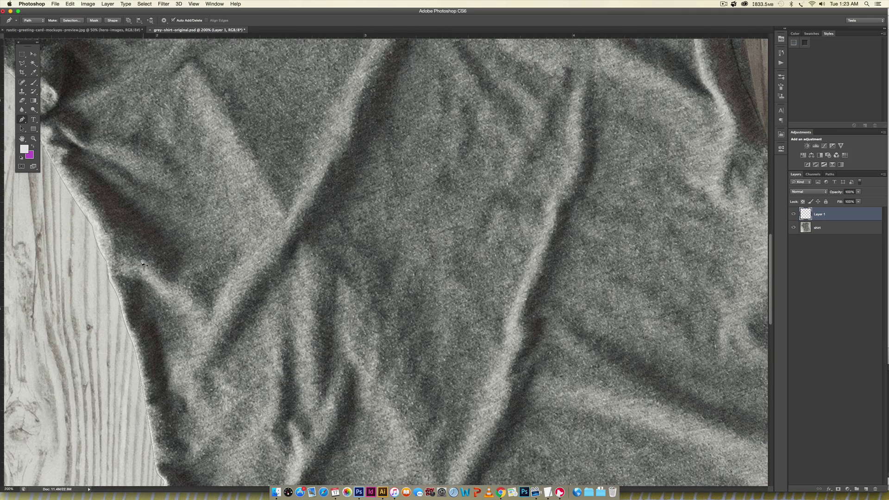
- Fit the whole image on screen, switch to the Move tool, and confirm the Work Path is kept
key(super+0)
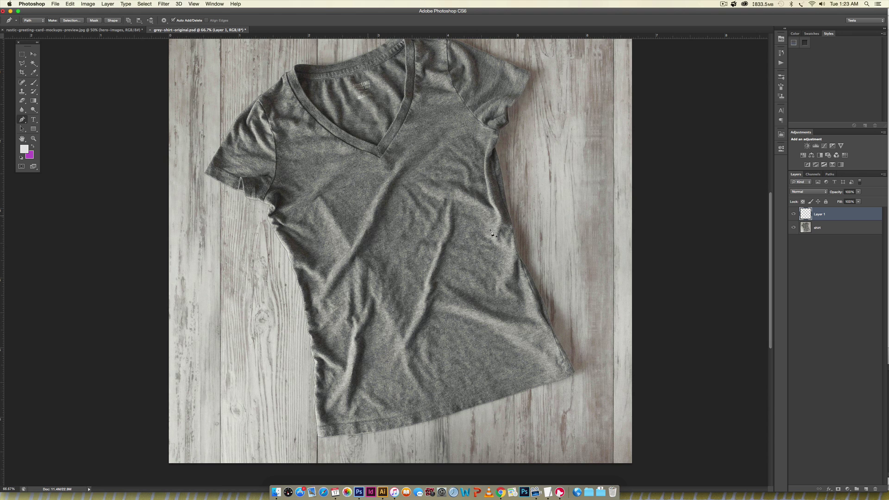
key(v)
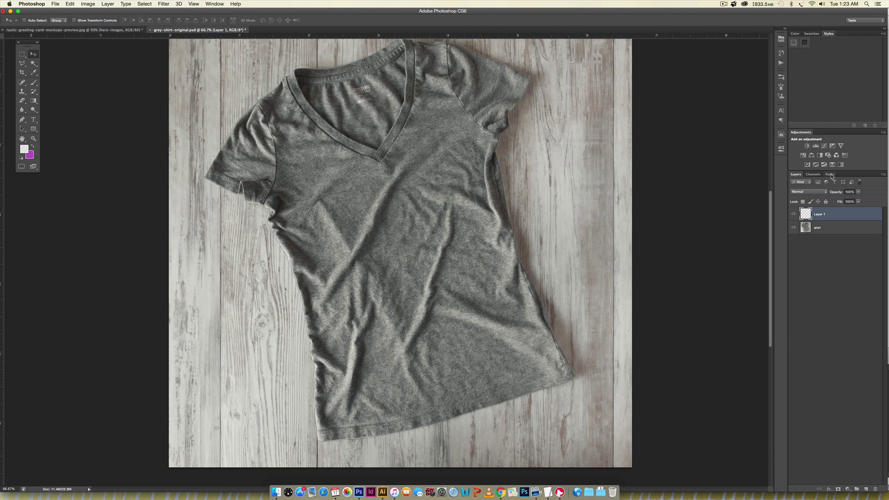
click(830, 175)
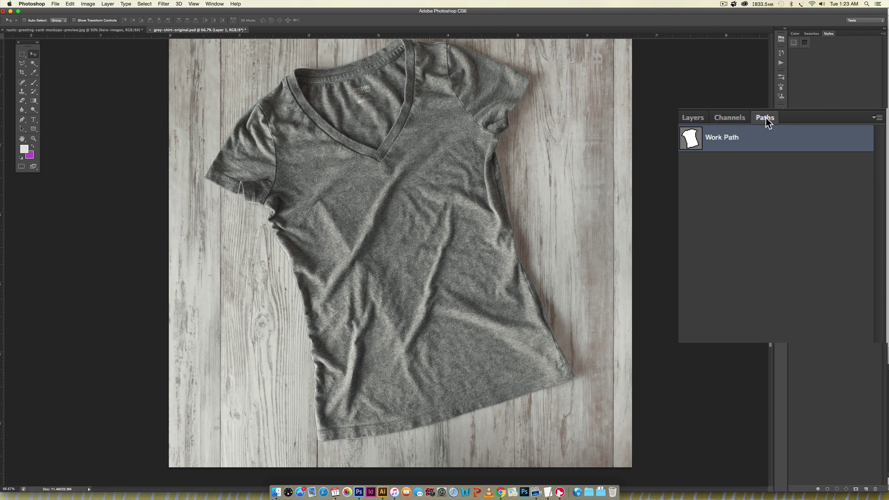
click(688, 119)
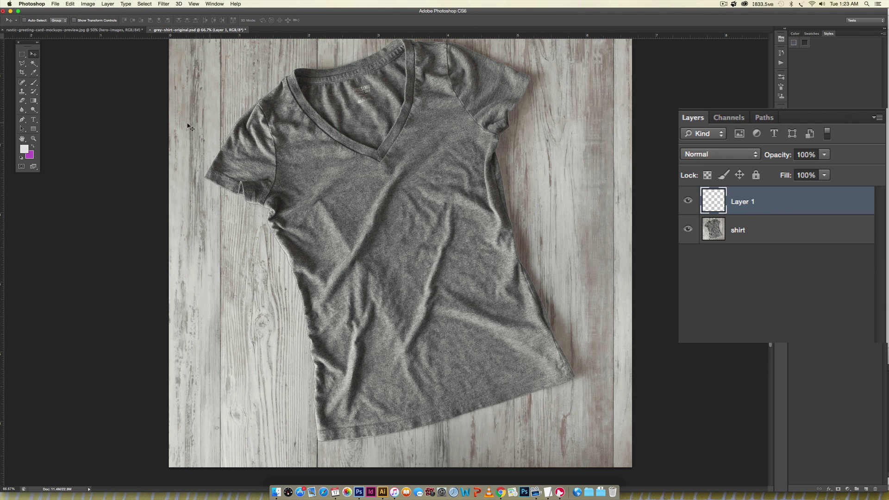
- Draw a white Rectangle 1 shape covering most of the shirt
click(33, 129)
drag(308, 74, 555, 410)
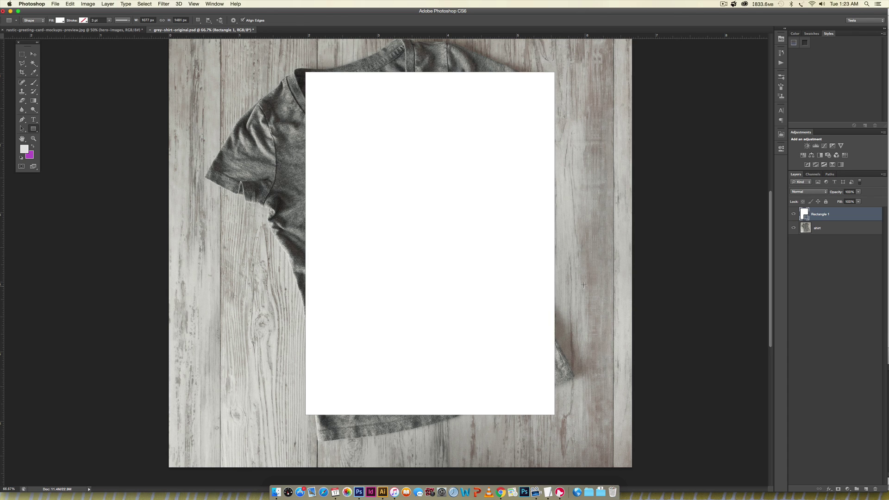
scroll(584, 284, up, 2)
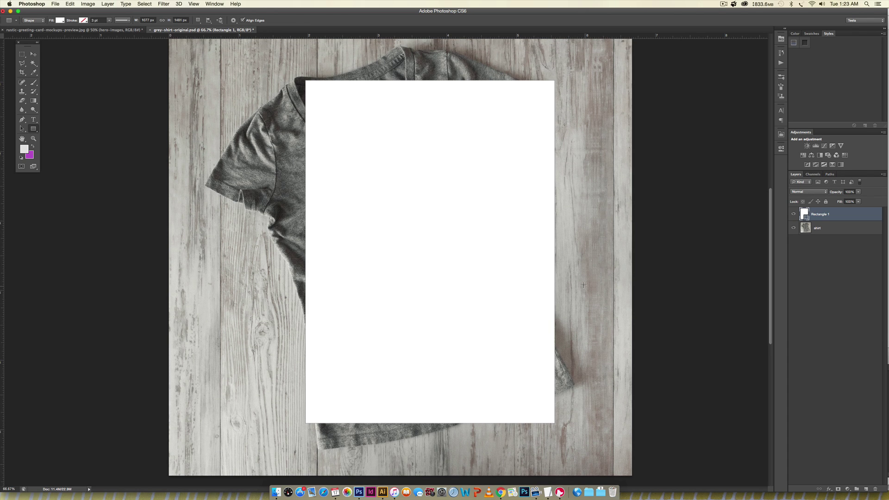
right_click(847, 215)
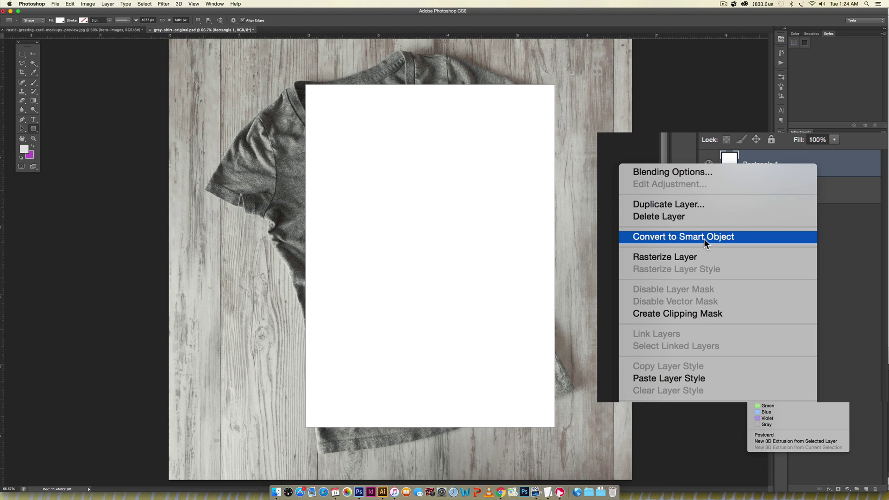
- Convert Rectangle 1 to a smart object, rotate it about -14.8° and scale it ~144% over the shirt
click(793, 251)
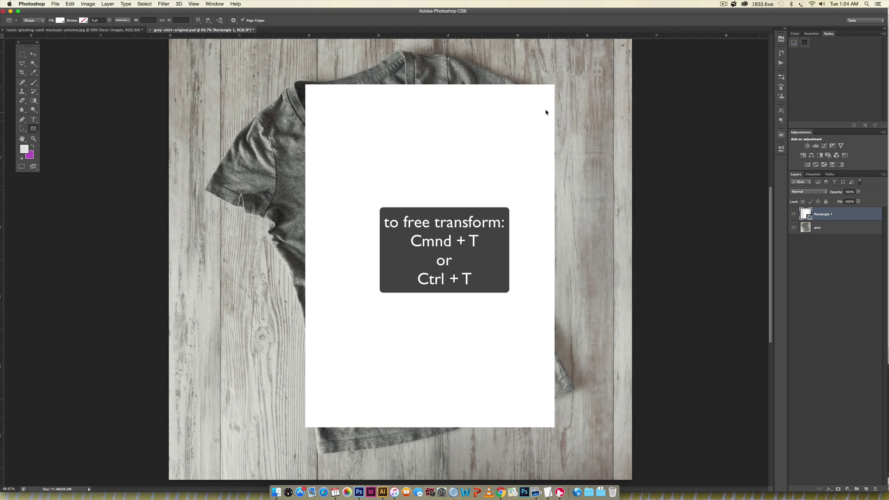
key(super+t)
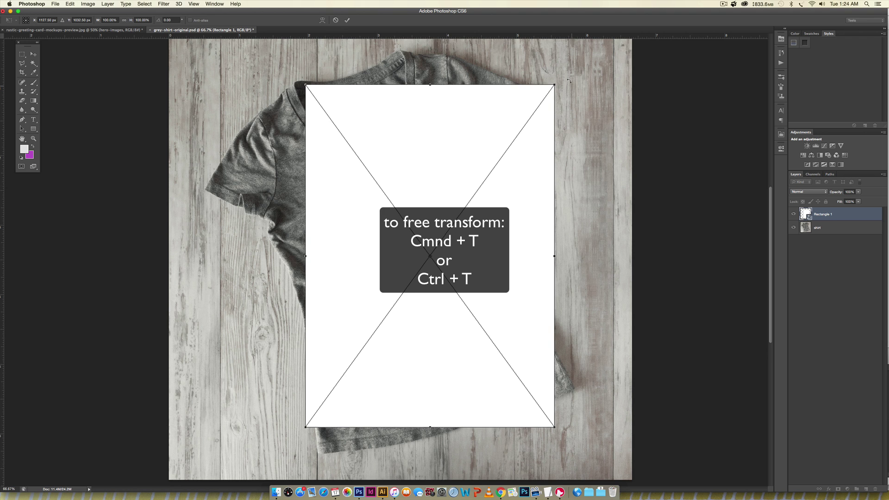
drag(563, 78, 517, 40)
scroll(516, 130, up, 2)
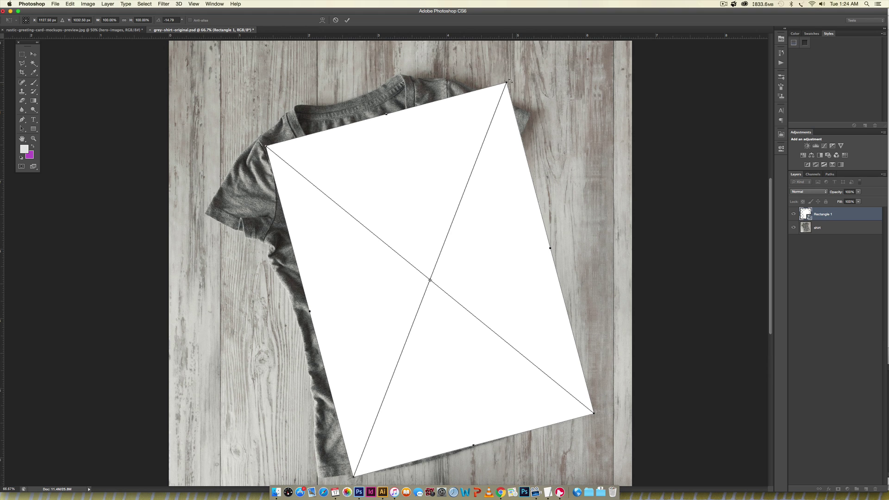
drag(506, 82, 532, 33)
drag(427, 176, 357, 244)
drag(464, 95, 545, 63)
scroll(452, 205, down, 5)
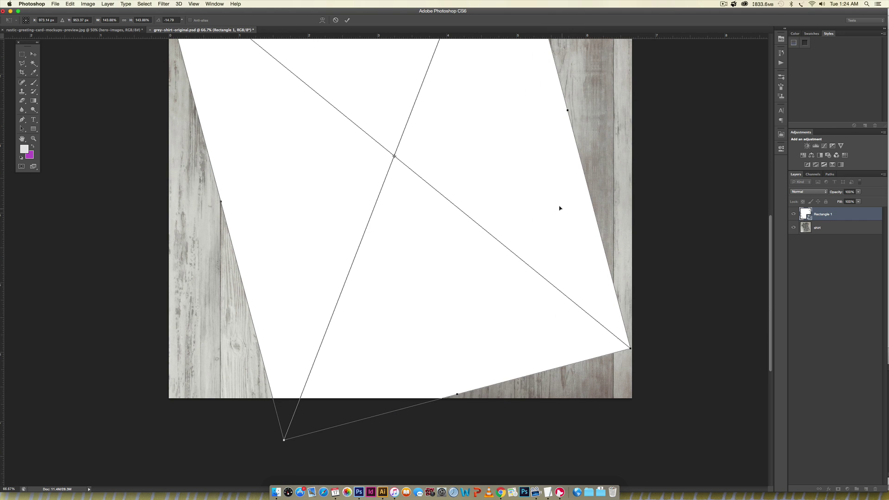
key(u)
key(Return)
scroll(559, 196, up, 3)
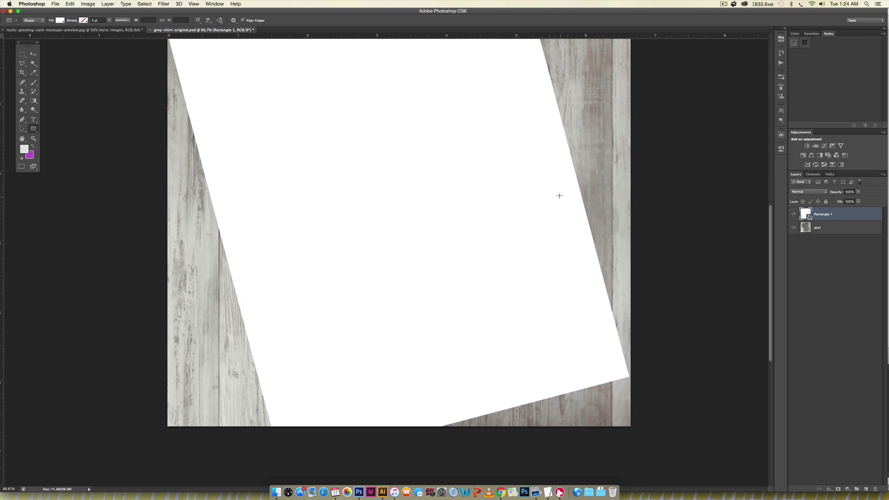
key(super+minus)
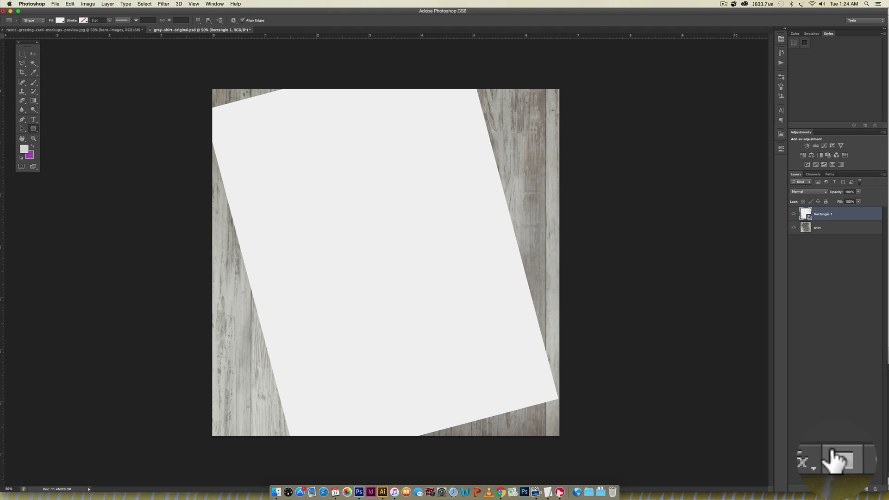
- Add a white layer mask to Rectangle 1 and load the Work Path as a selection
click(838, 489)
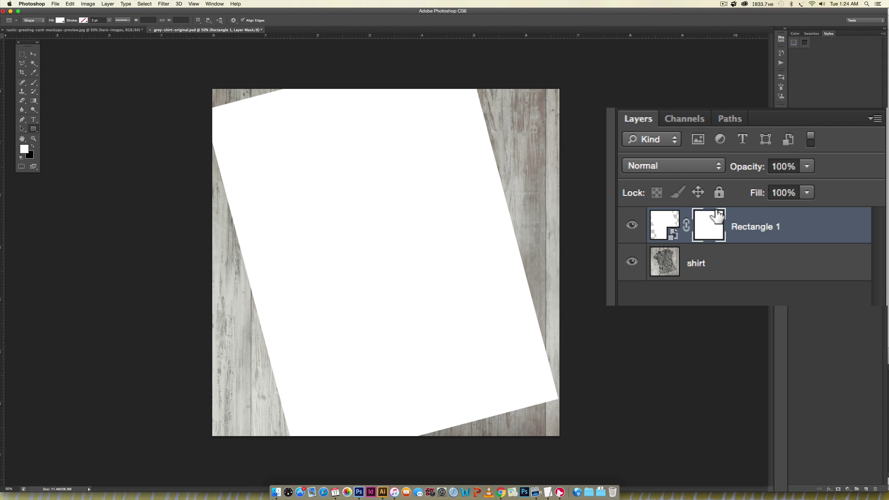
click(728, 119)
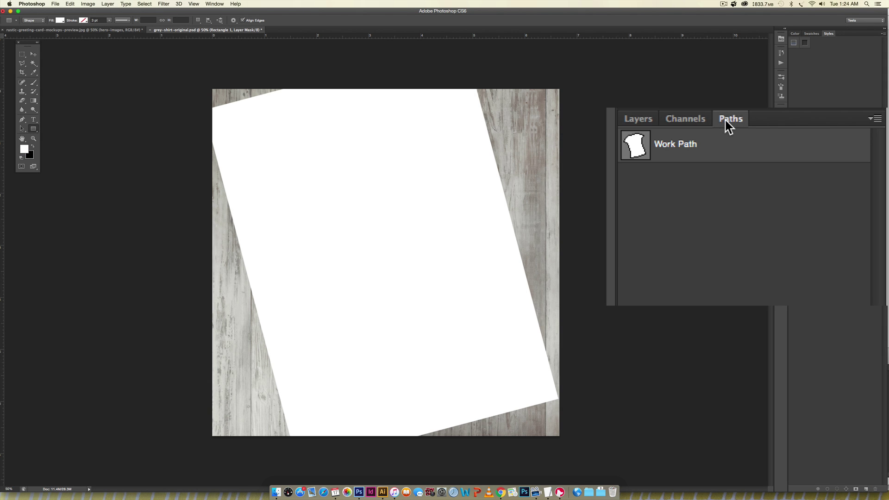
super+click(635, 146)
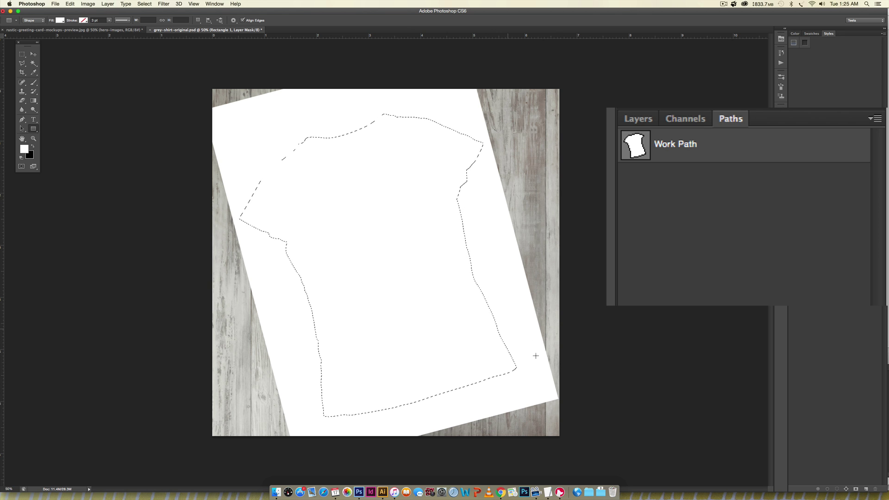
click(638, 119)
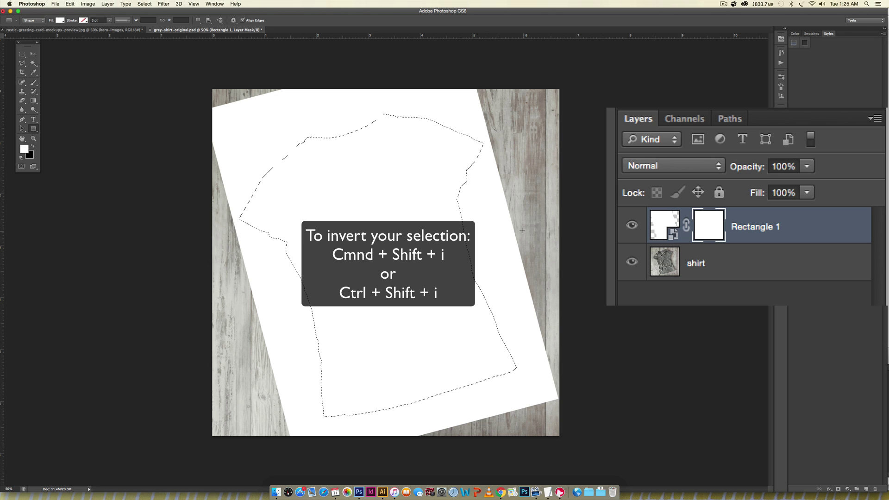
- Invert the shirt selection, fill the mask outside it with black, then deselect
key(super+shift+i)
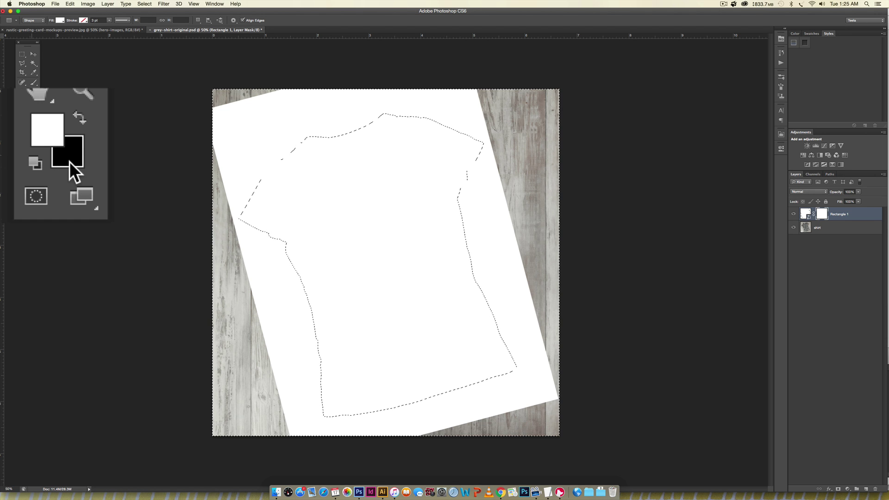
click(32, 146)
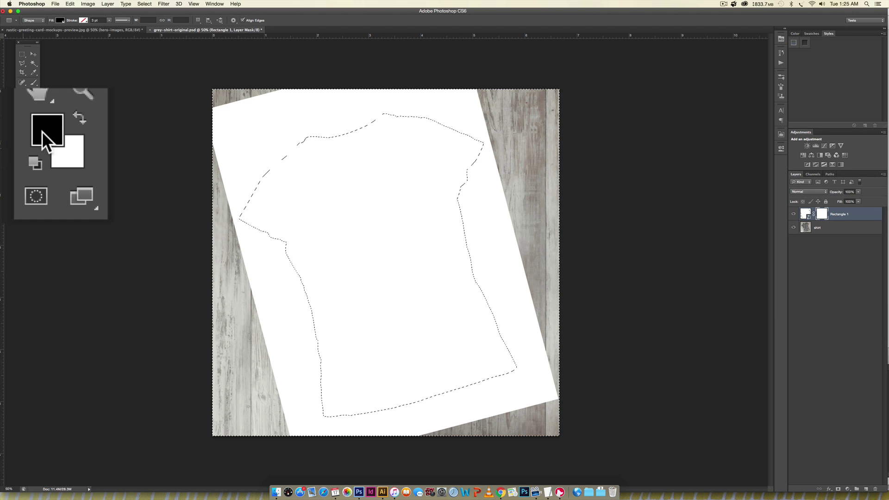
click(78, 120)
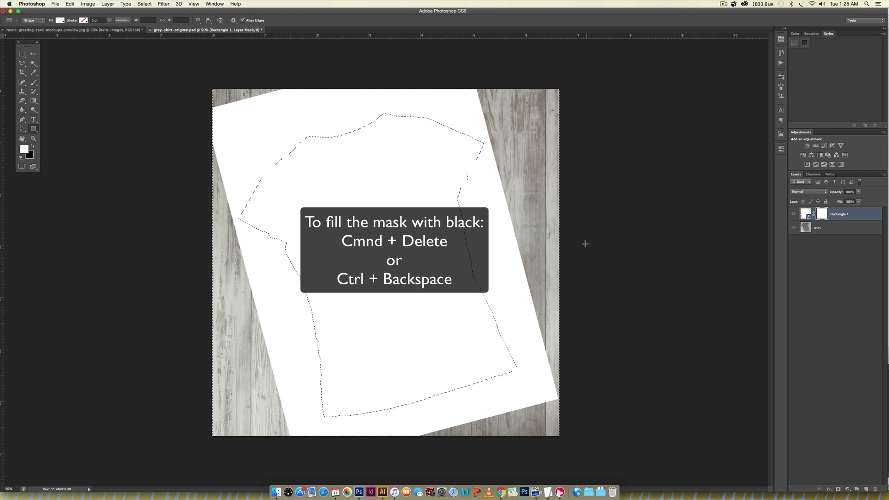
key(super+BackSpace)
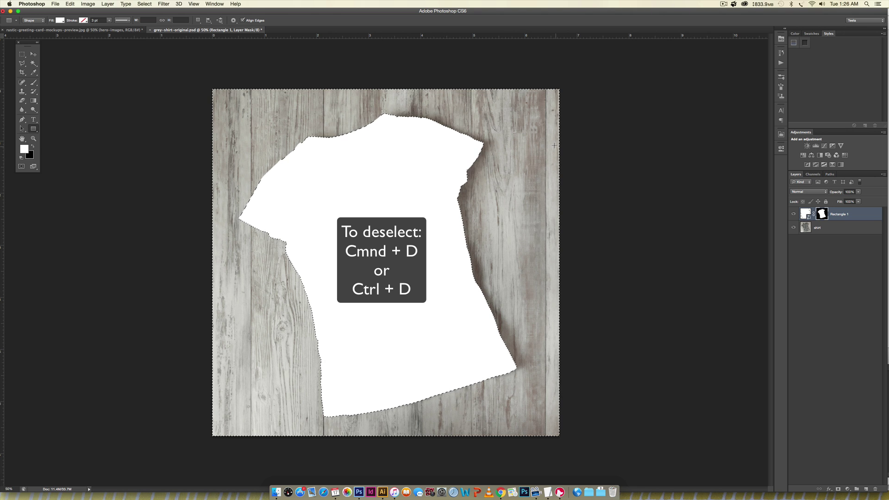
key(super+d)
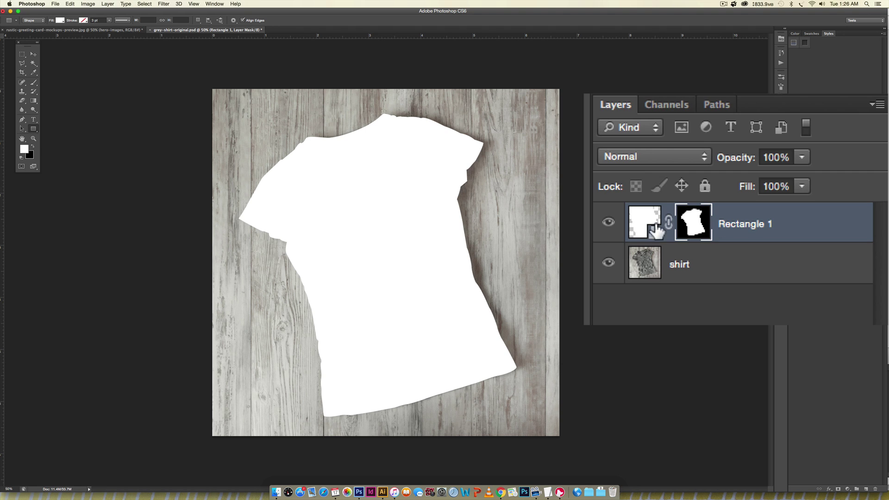
- Set Rectangle 1's blend mode to Multiply so the grey shirt's texture shows through
click(619, 157)
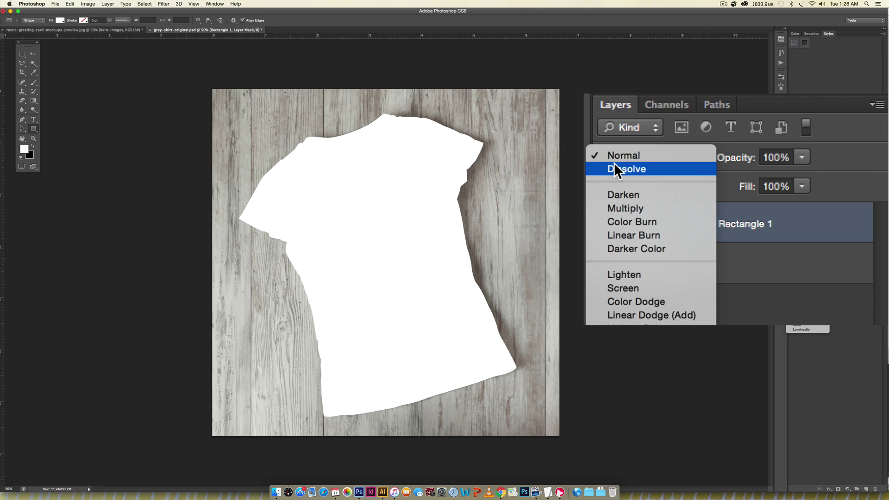
click(625, 166)
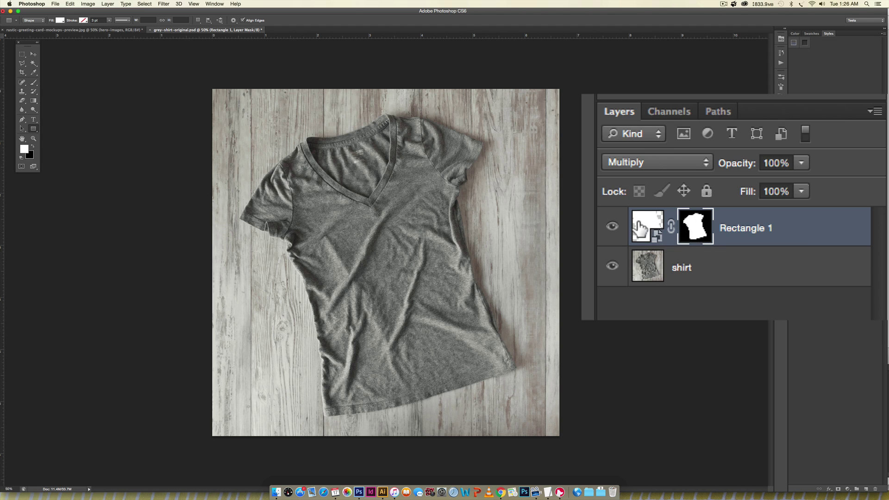
- Open the shirt's smart object and rename its shape layer to 'color of shirt'
double_click(805, 214)
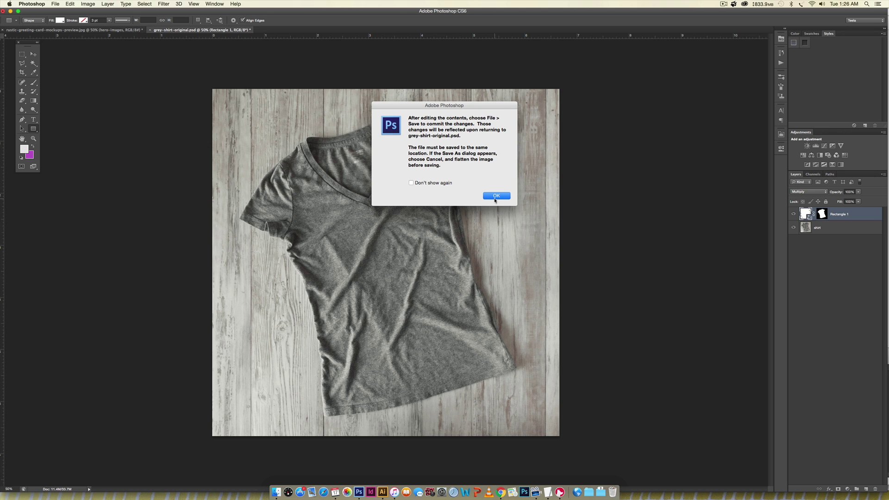
click(495, 198)
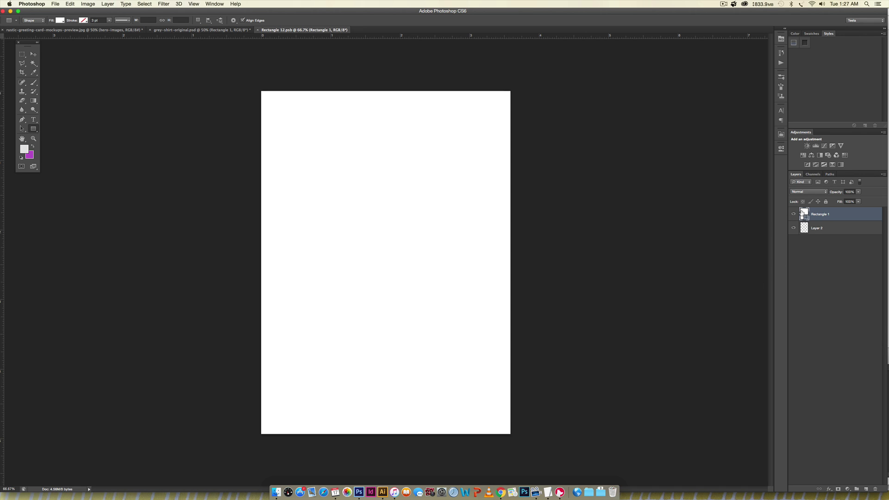
double_click(818, 214)
text(color of shirt)
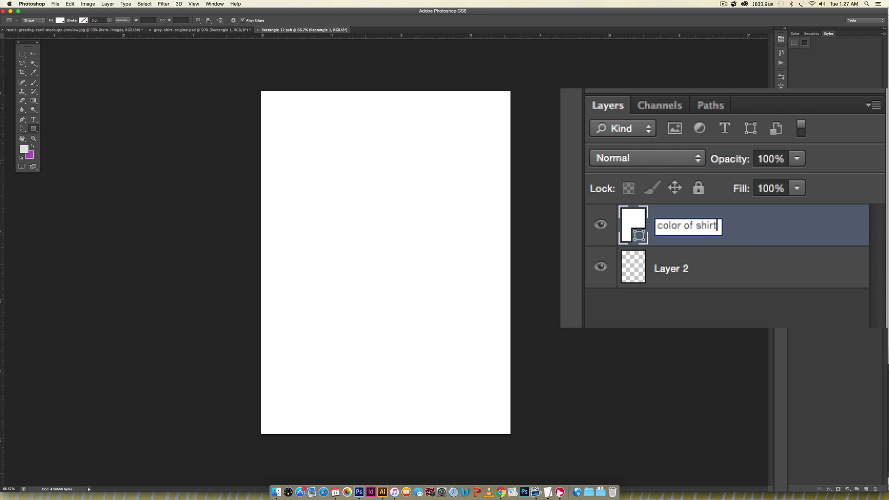
key(Return)
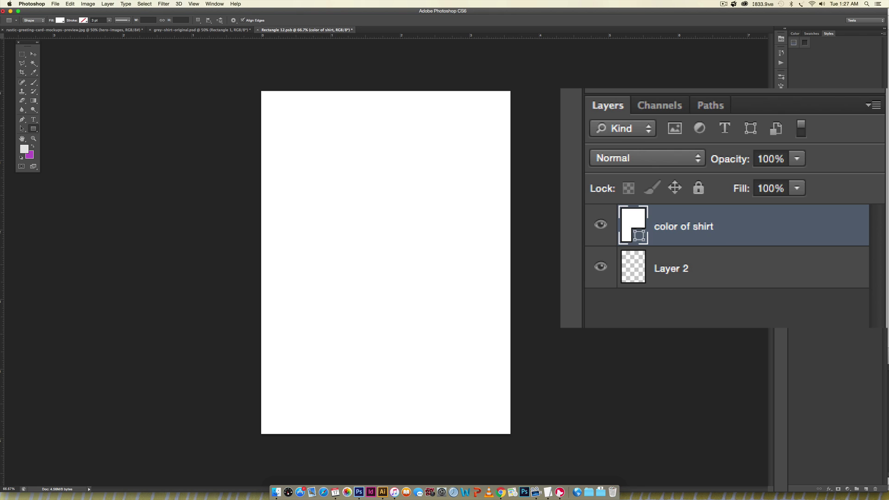
- Fill the 'color of shirt' layer with light cyan #b7eff9
double_click(804, 213)
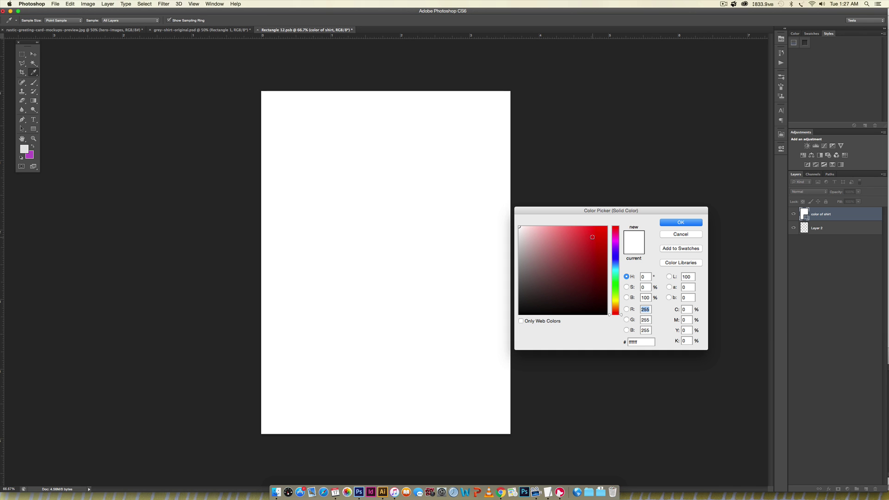
click(616, 269)
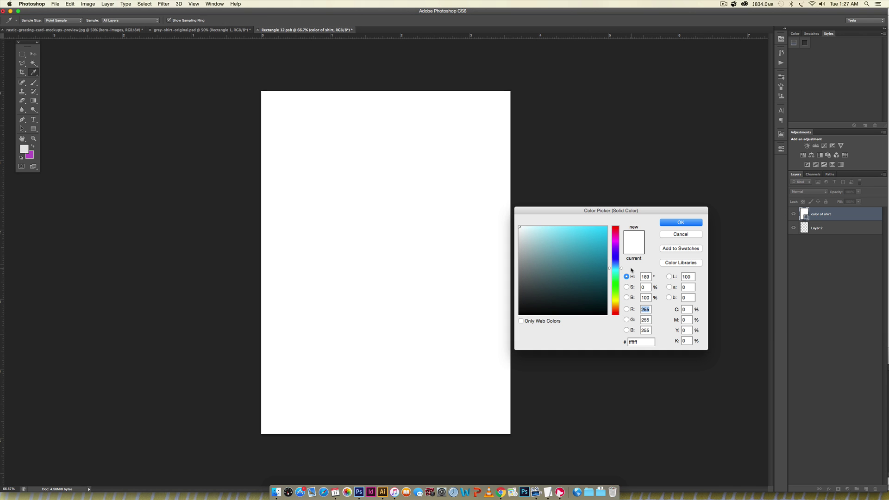
click(541, 228)
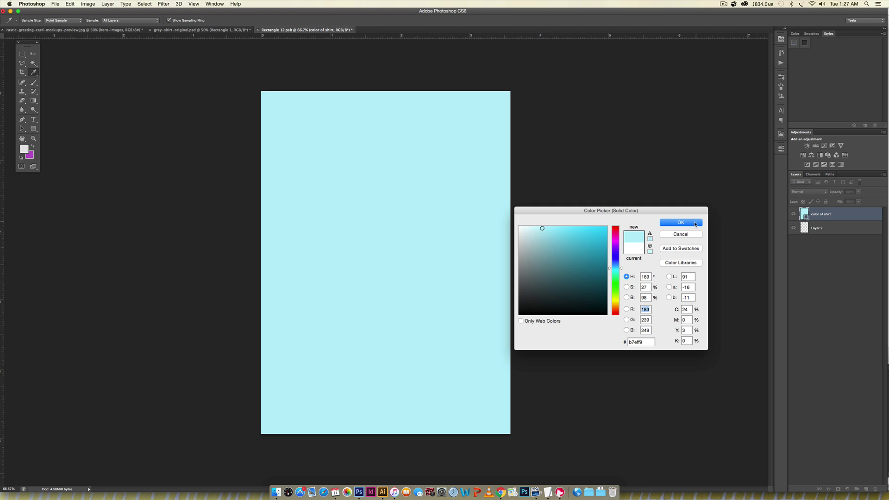
click(696, 223)
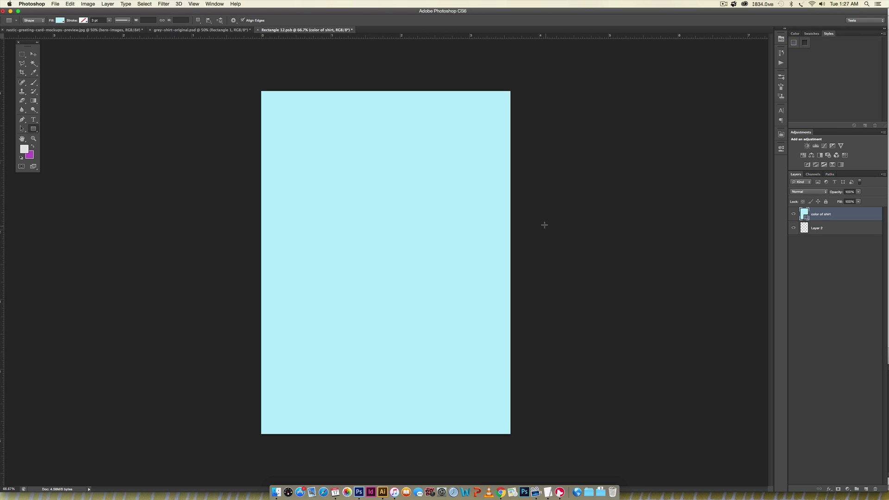
- Copy the every-tuesday lettering from the logo in Illustrator, then return to Photoshop
click(383, 492)
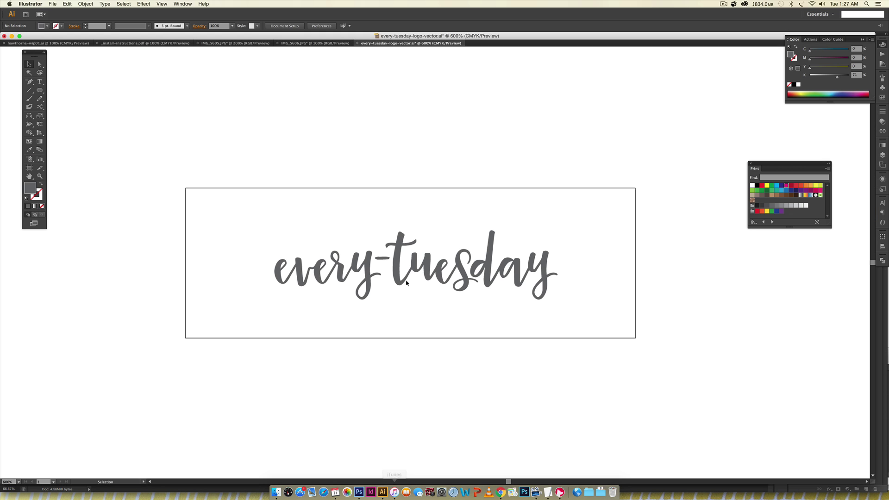
click(419, 268)
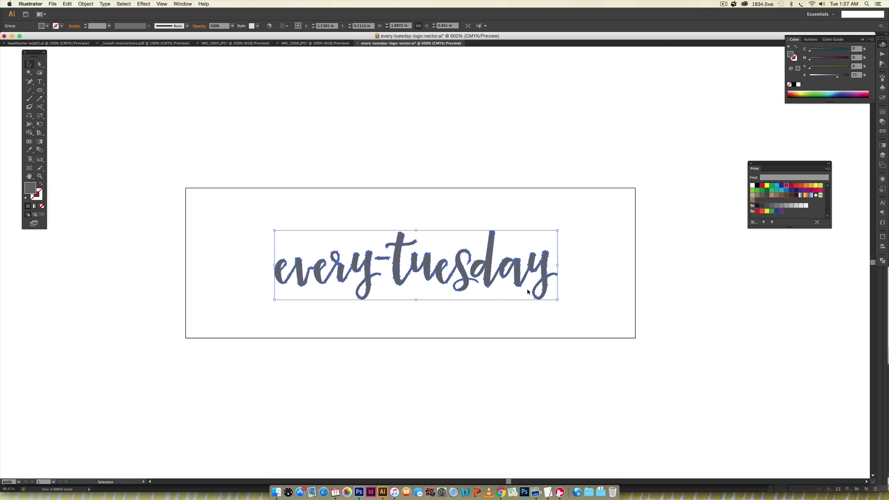
click(359, 492)
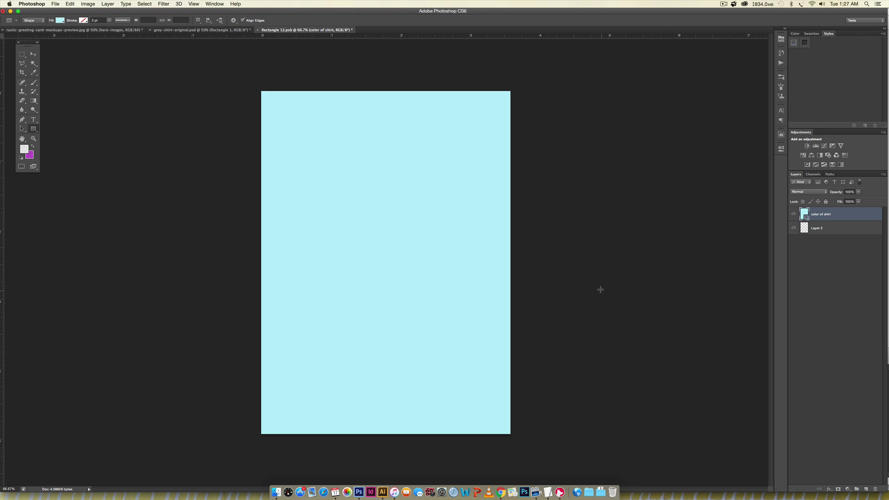
- Paste the lettering as a smart object, move it up, then save and close Rectangle 12.psb
key(super+v)
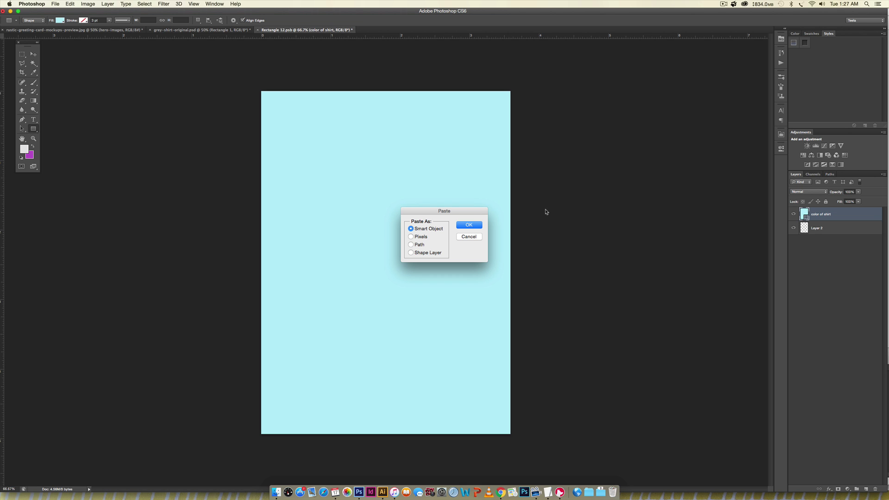
click(478, 226)
drag(432, 264, 437, 216)
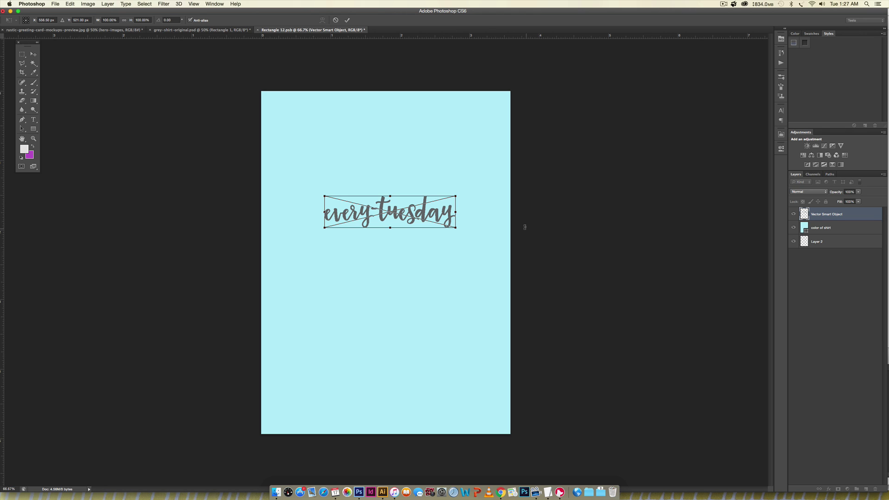
key(u)
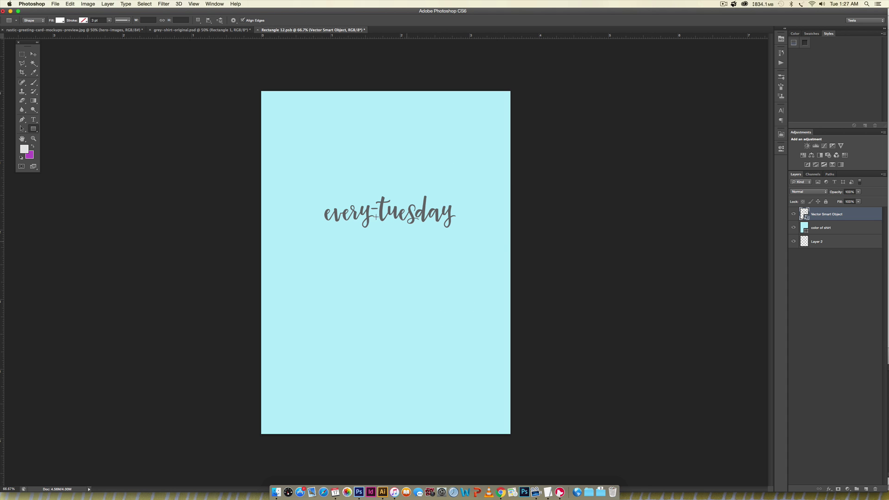
key(super+s)
click(257, 30)
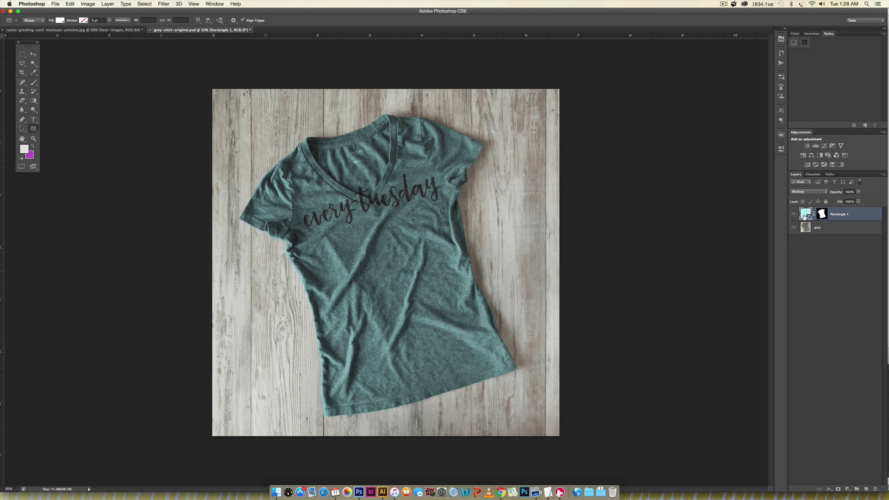
- Move the lettering about 53 px lower inside the shirt's smart object, then save and close it
double_click(805, 213)
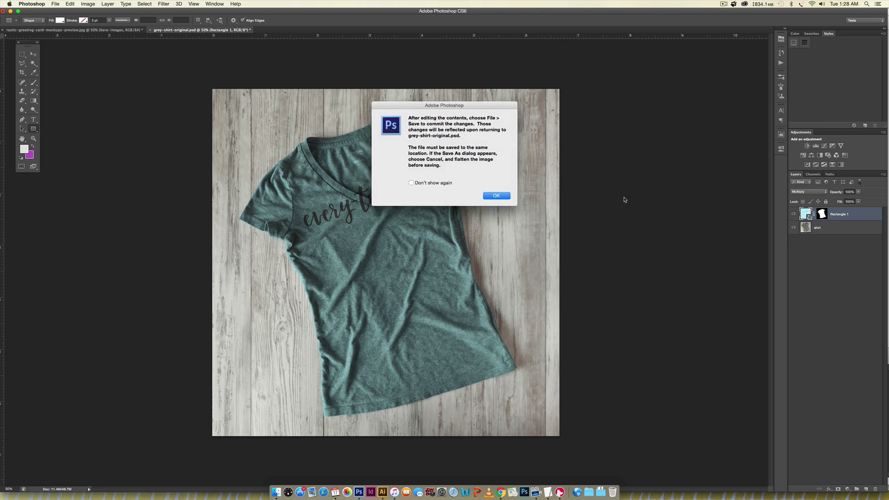
click(497, 196)
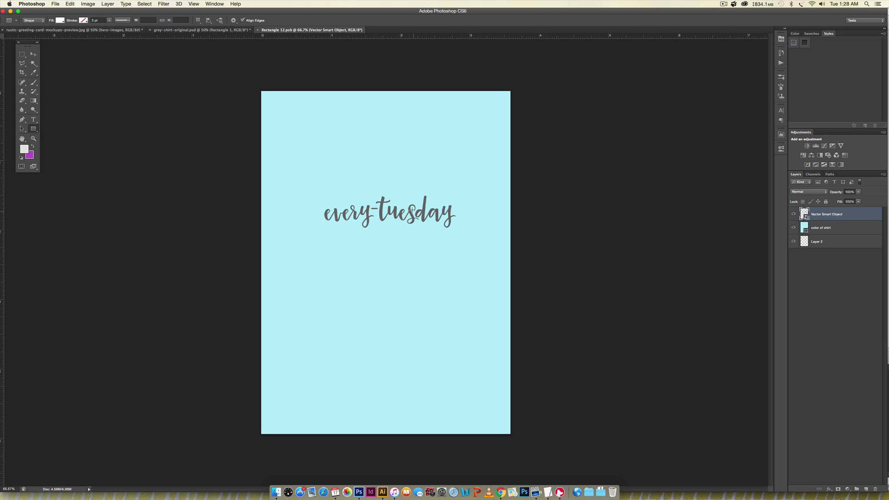
key(v)
drag(412, 211, 413, 235)
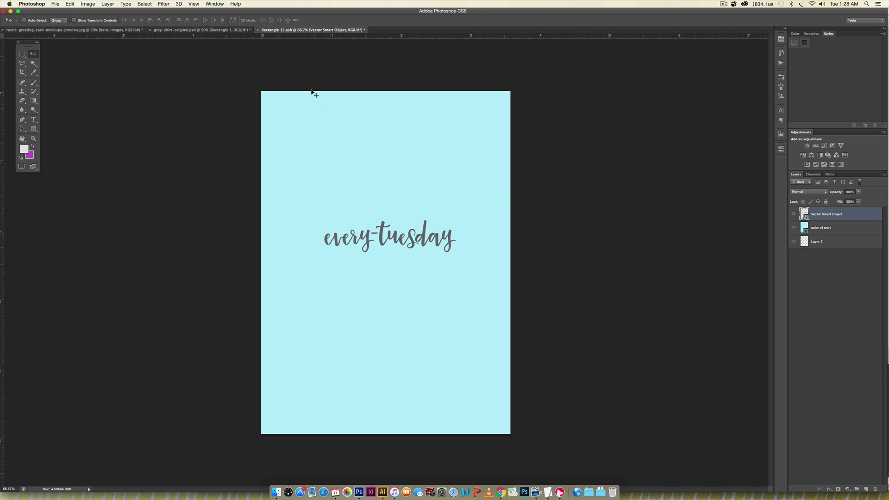
key(super+s)
click(257, 29)
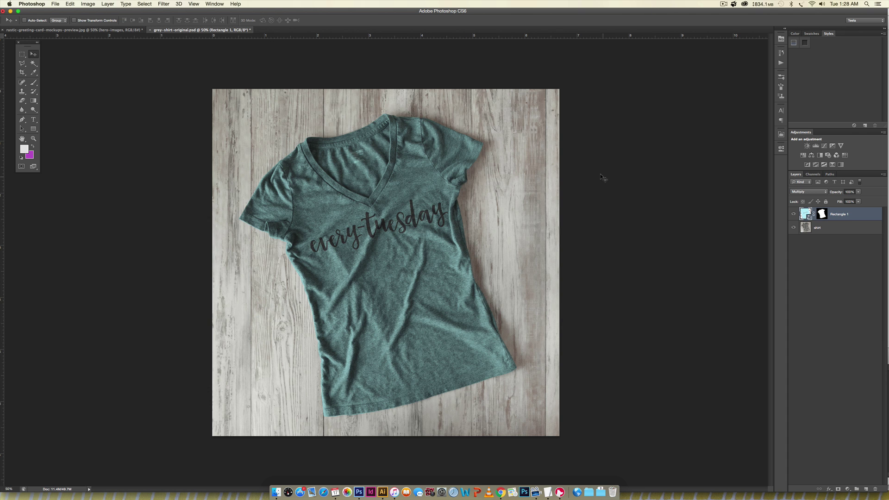
- Change the 'color of shirt' fill to light lime #e2f9b7, then save and close the smart object
double_click(804, 213)
click(495, 196)
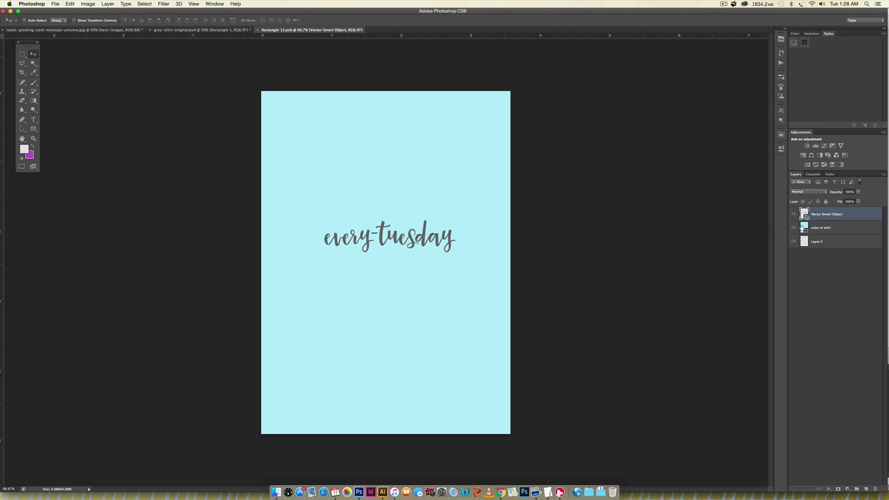
double_click(803, 226)
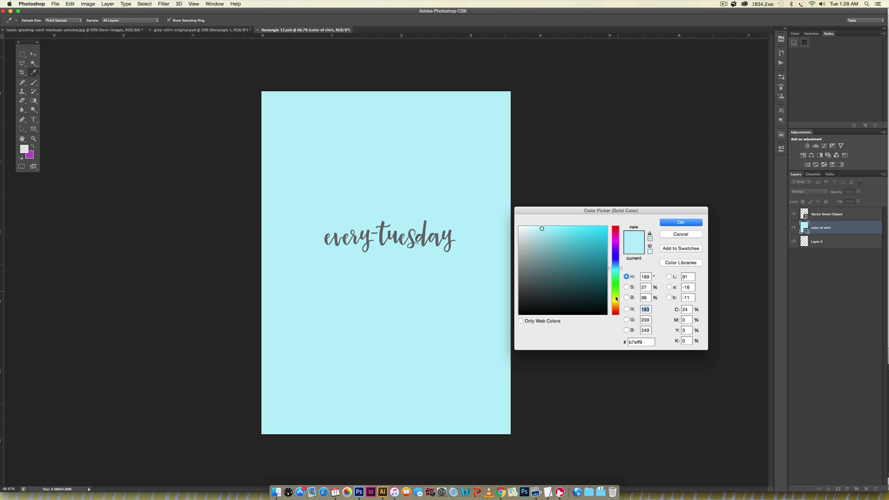
click(616, 296)
click(682, 223)
key(super+s)
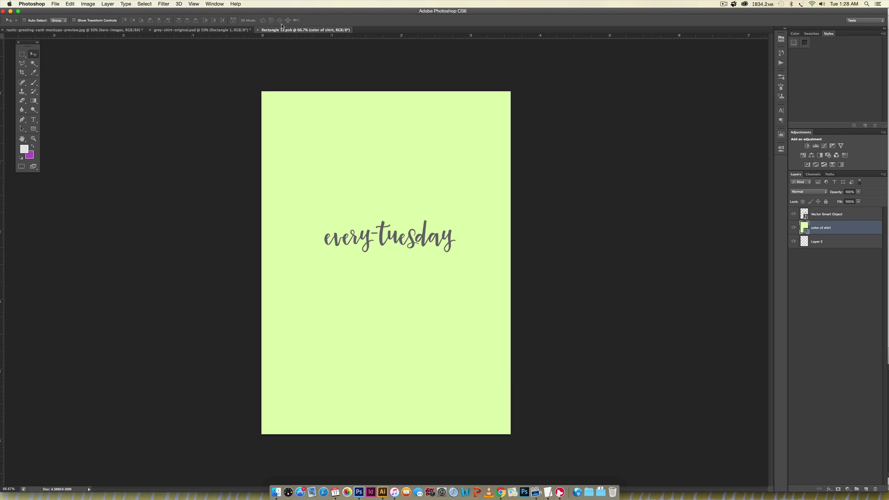
key(super+w)
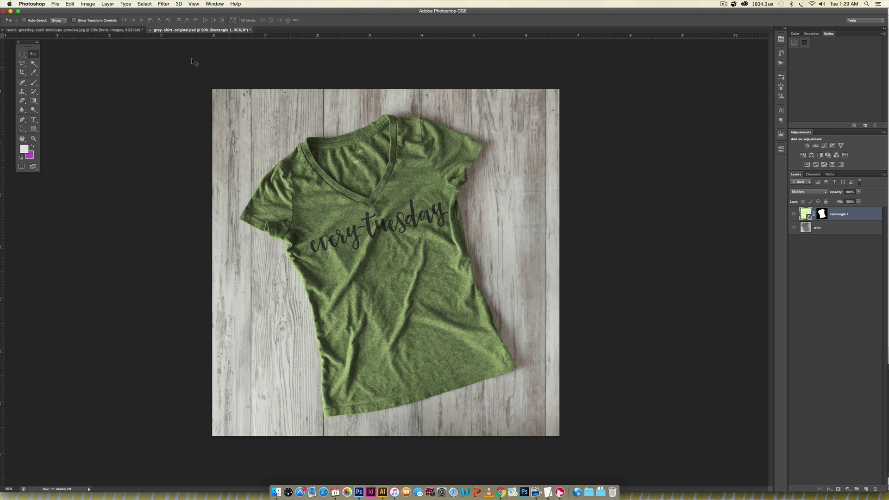
click(110, 30)
scroll(455, 188, up, 3)
scroll(455, 188, down, 10)
scroll(455, 188, down, 5)
scroll(456, 188, up, 12)
click(202, 30)
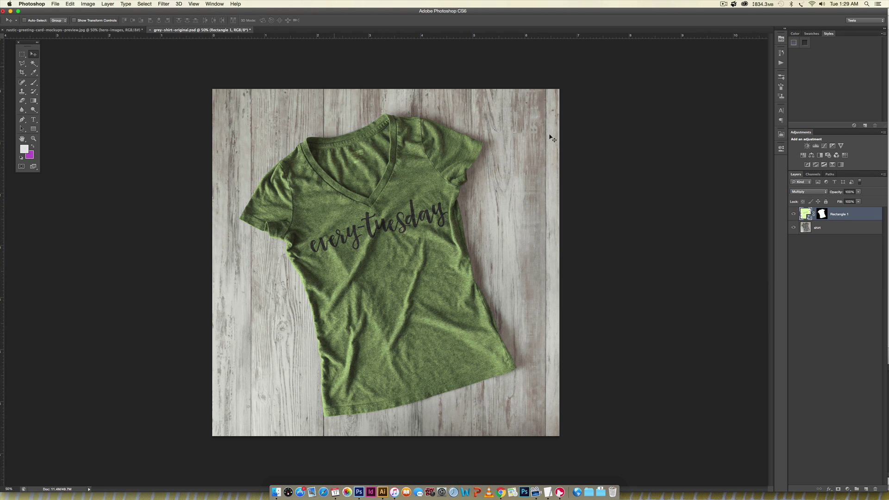